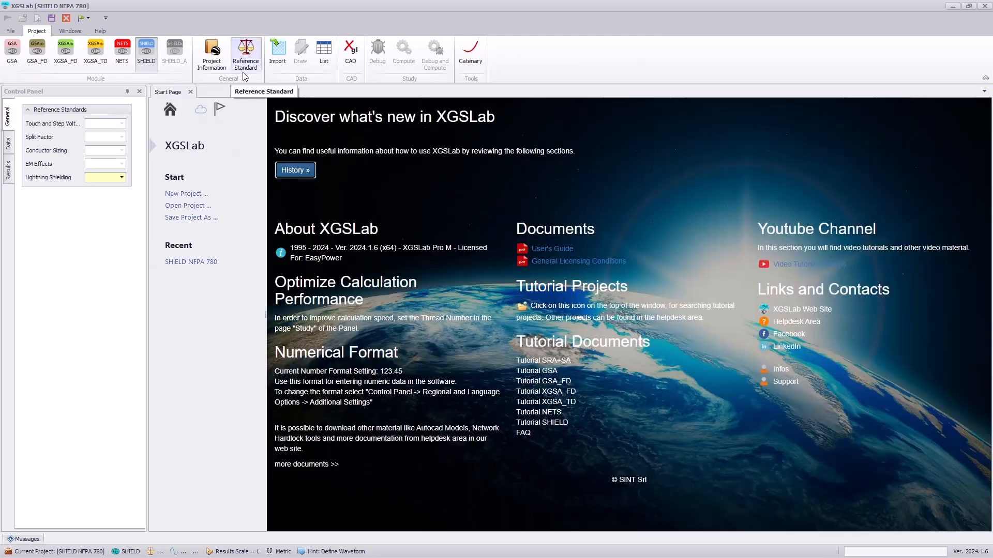
# Set the lightning shielding reference standard to IEEE Std 998-2012 and open the data import page.
pyautogui.click(123, 178)
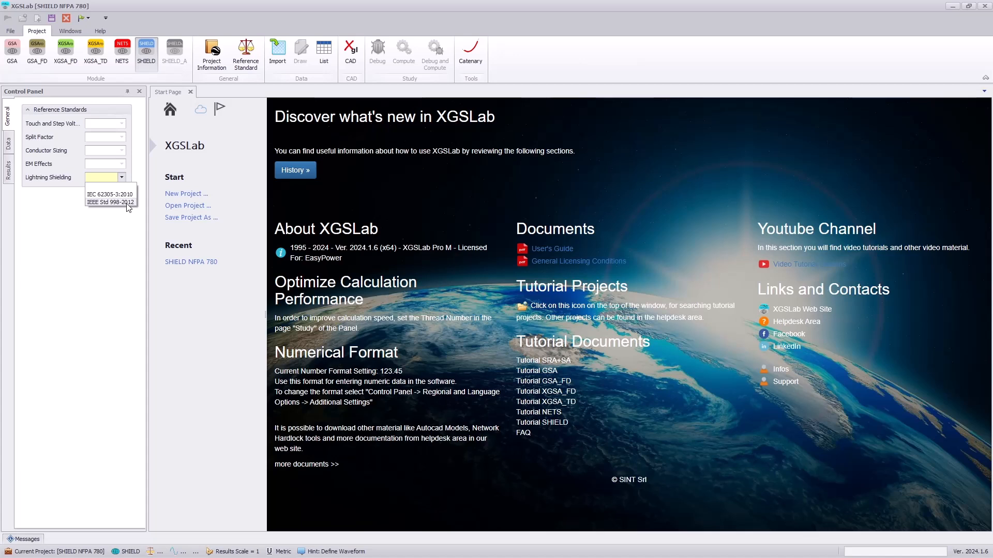
pyautogui.click(124, 202)
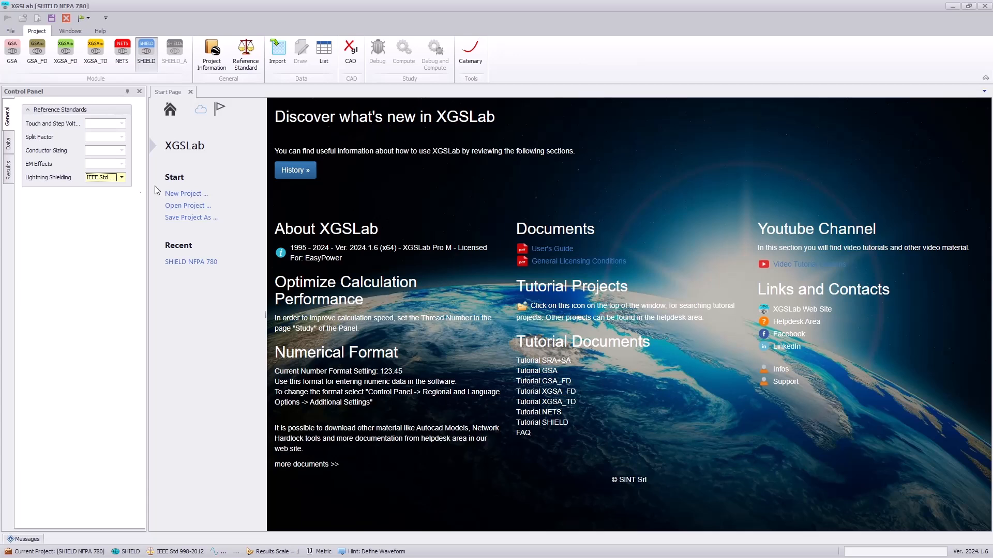
pyautogui.click(277, 61)
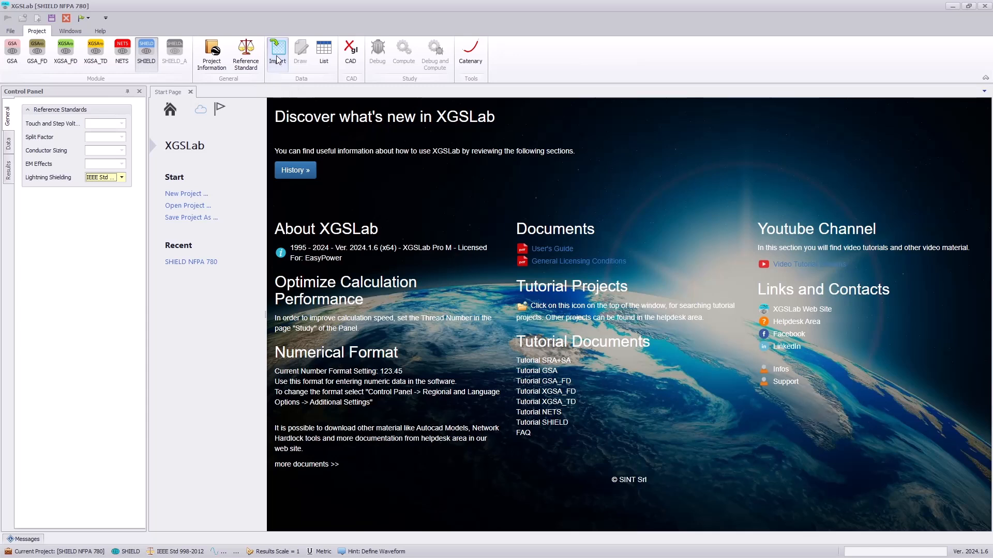
pyautogui.click(497, 301)
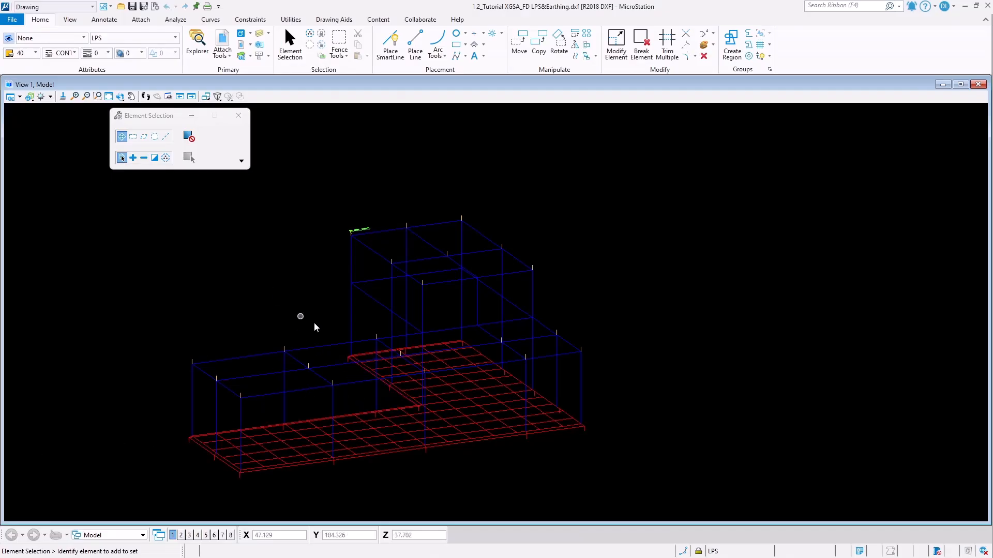
# Switch from the MicroStation model back to XGSLab and choose 1.3_Tutorial SHIELD NFPA.dwg as the drawing to import.
pyautogui.scroll(2, 473, 348)
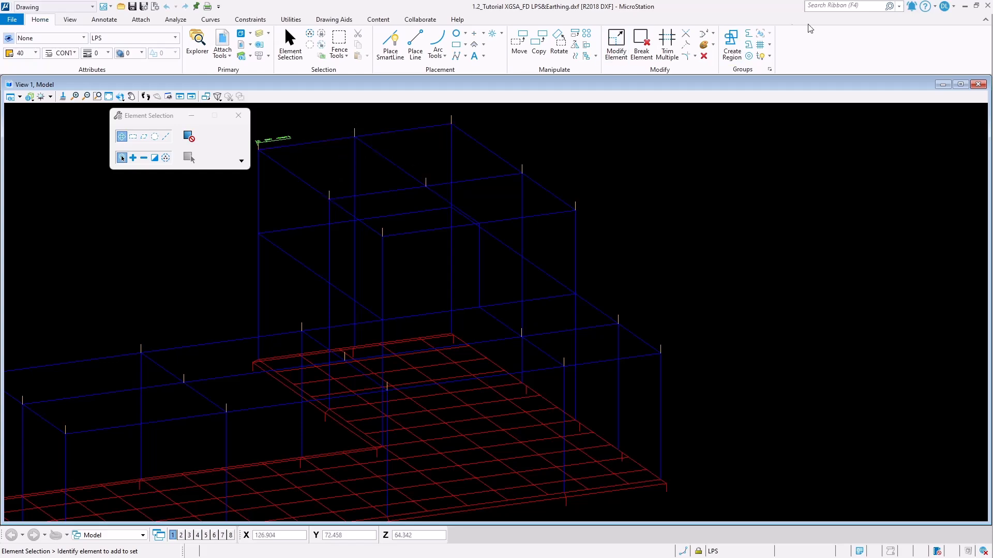
pyautogui.click(965, 7)
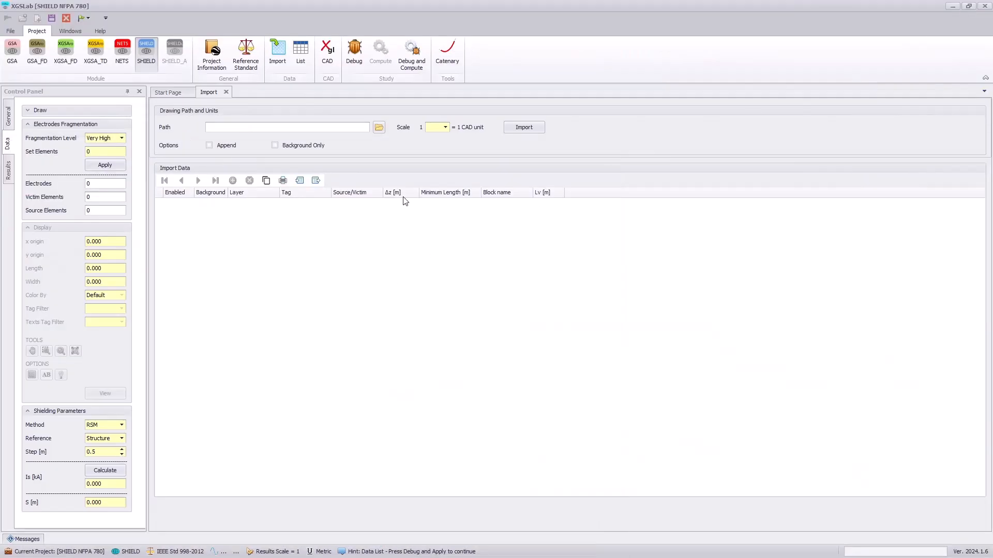
pyautogui.click(379, 127)
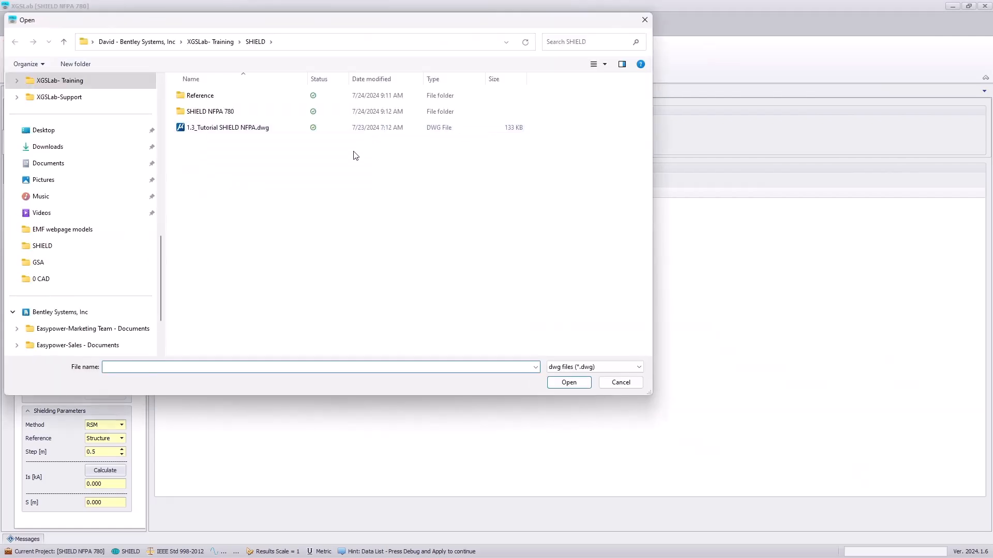
pyautogui.click(244, 131)
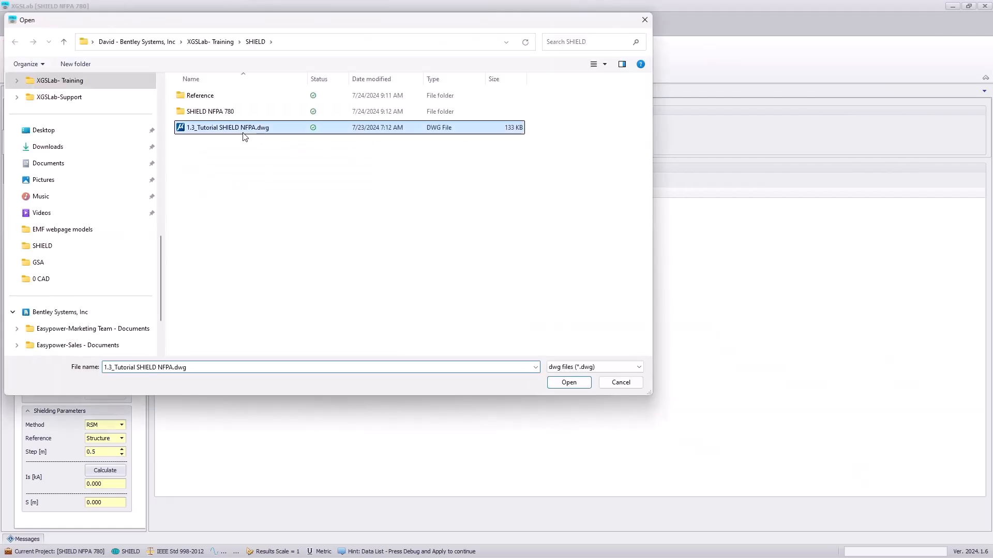
pyautogui.click(568, 383)
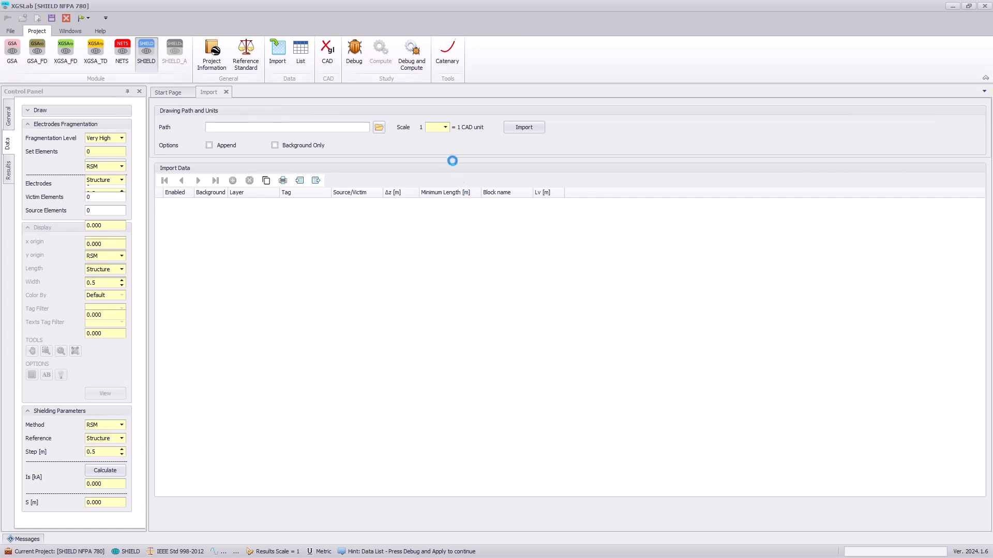
# Set the import scale so that 1 ft equals one CAD unit.
pyautogui.click(445, 128)
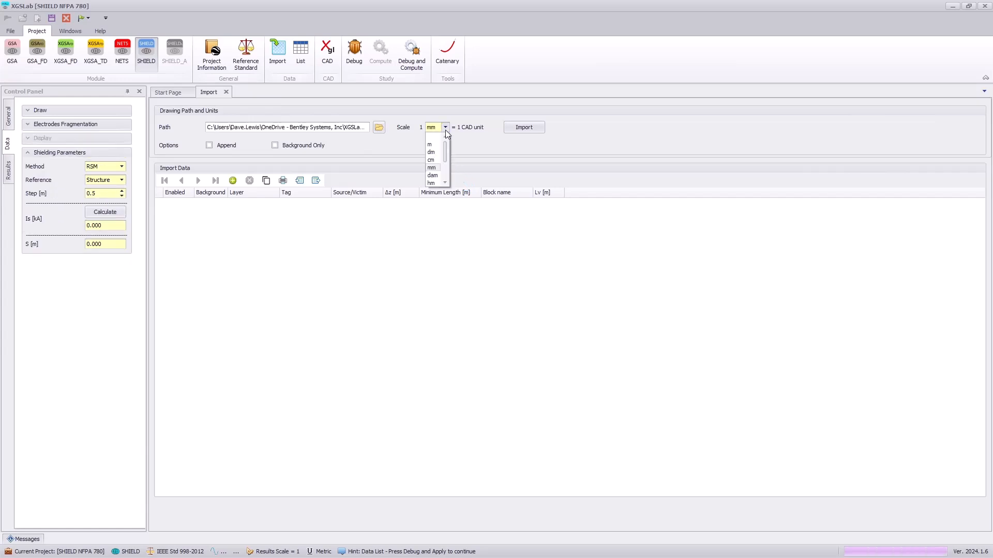
pyautogui.scroll(-4, 445, 182)
pyautogui.click(435, 177)
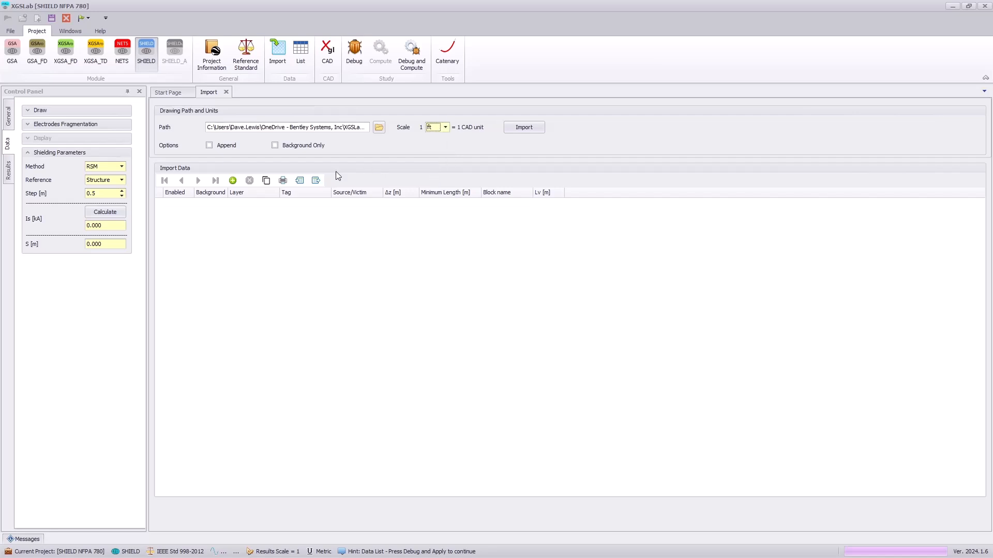
# Add an import entry for the LPS layer, classified as Shielding.
pyautogui.click(232, 180)
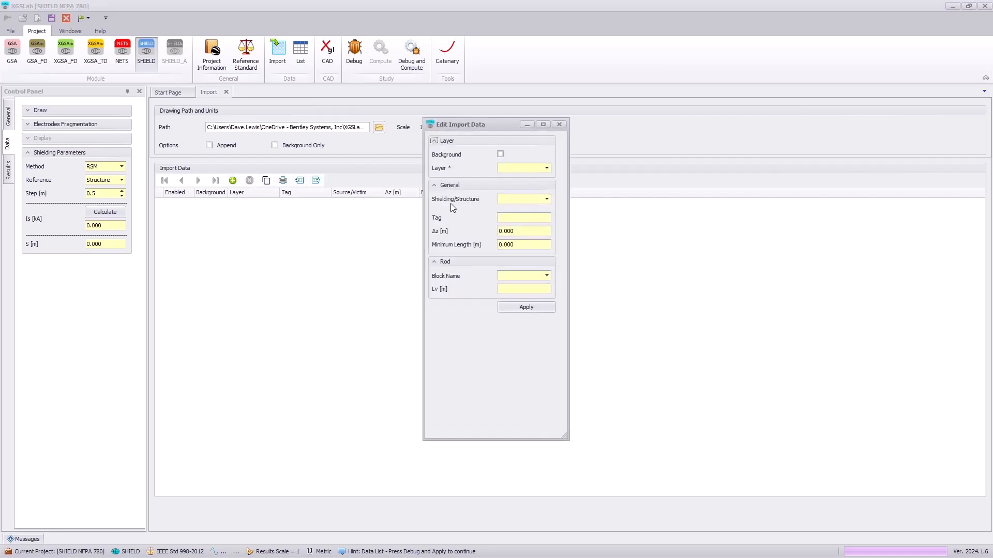
pyautogui.click(547, 168)
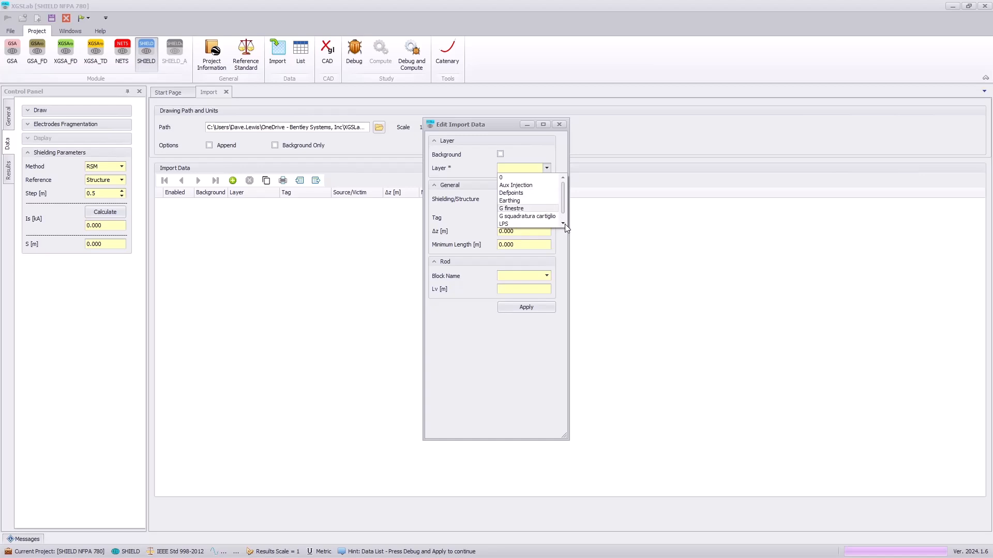
pyautogui.click(505, 216)
pyautogui.click(546, 199)
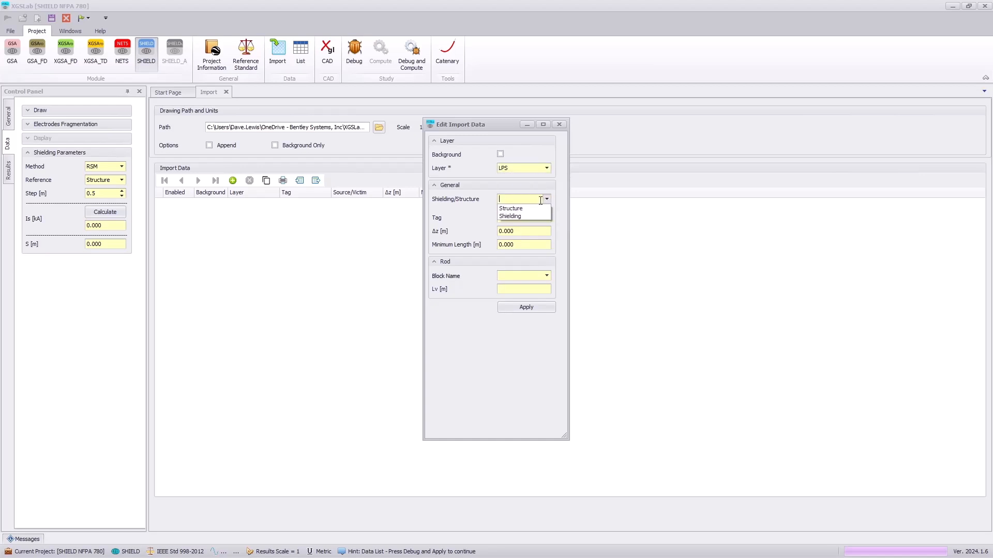
pyautogui.click(518, 216)
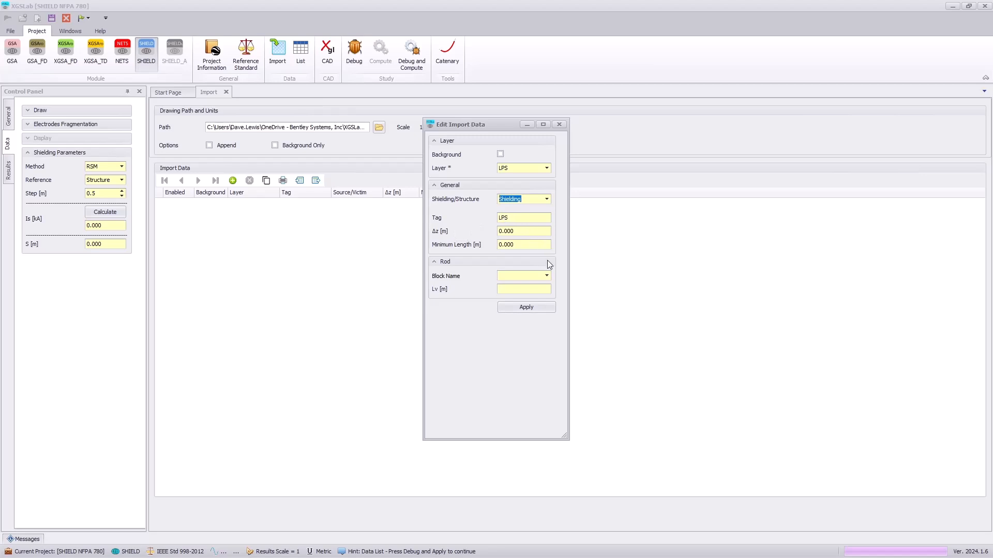
pyautogui.click(532, 309)
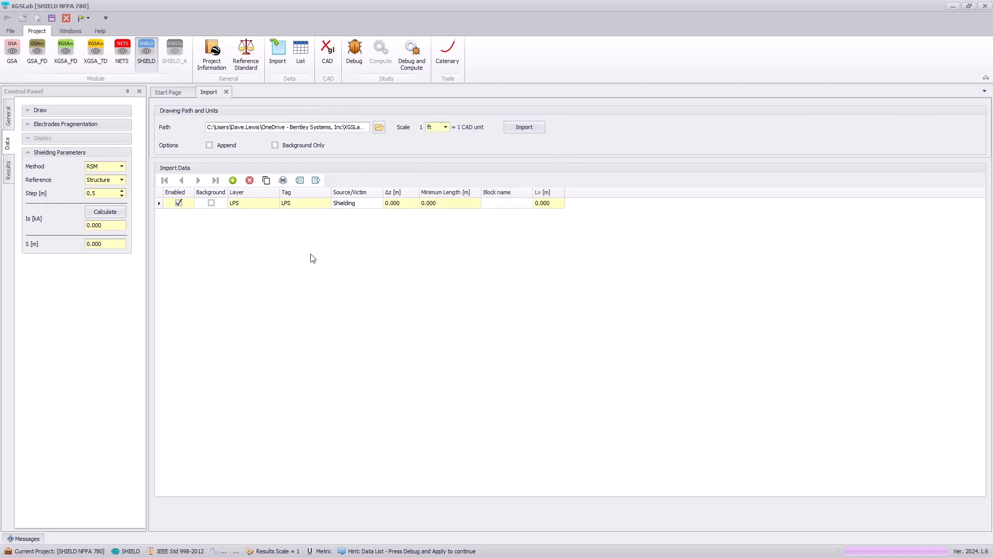
# Add a second import entry for the Structure layer, classified as Structure.
pyautogui.click(233, 181)
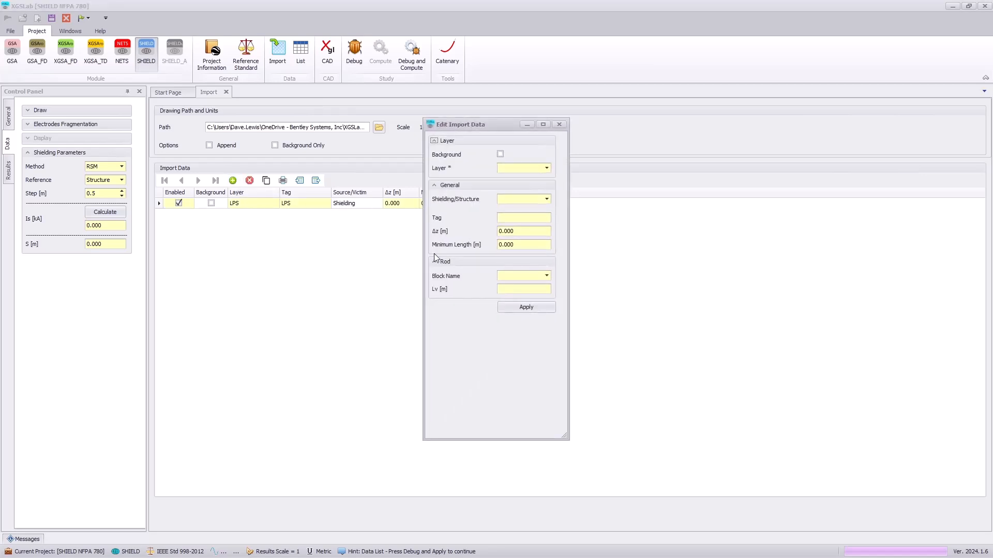
pyautogui.click(546, 169)
pyautogui.click(563, 223)
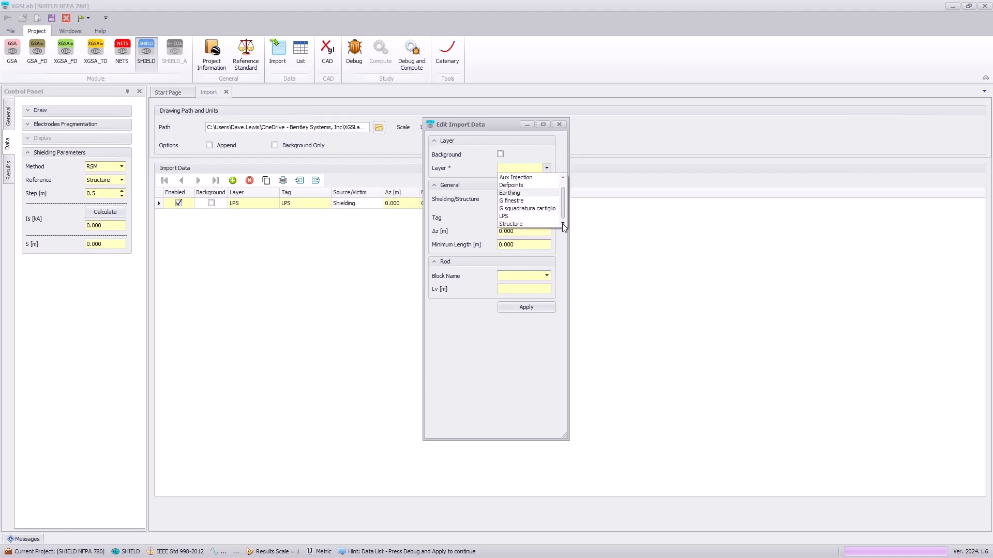
pyautogui.click(519, 224)
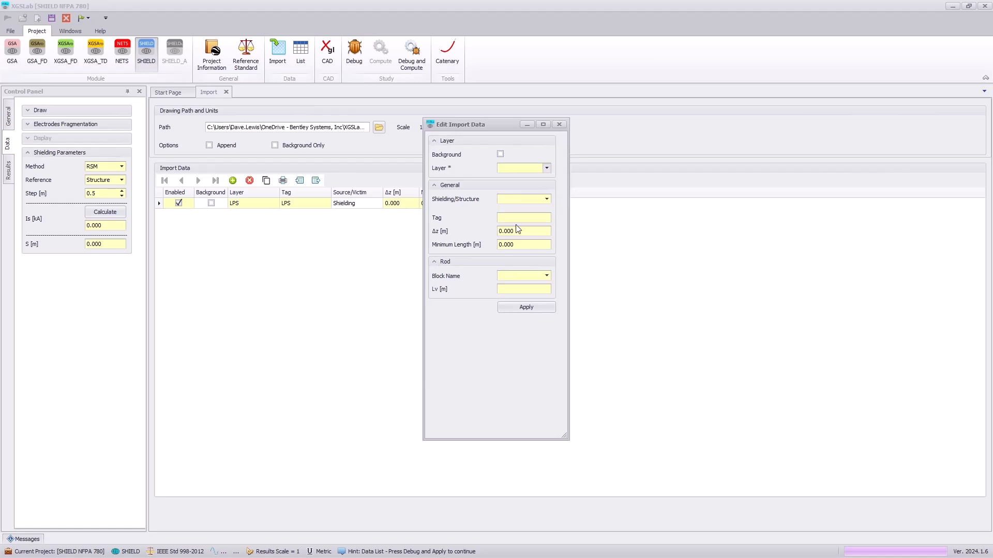
pyautogui.click(546, 199)
pyautogui.click(515, 209)
pyautogui.click(526, 308)
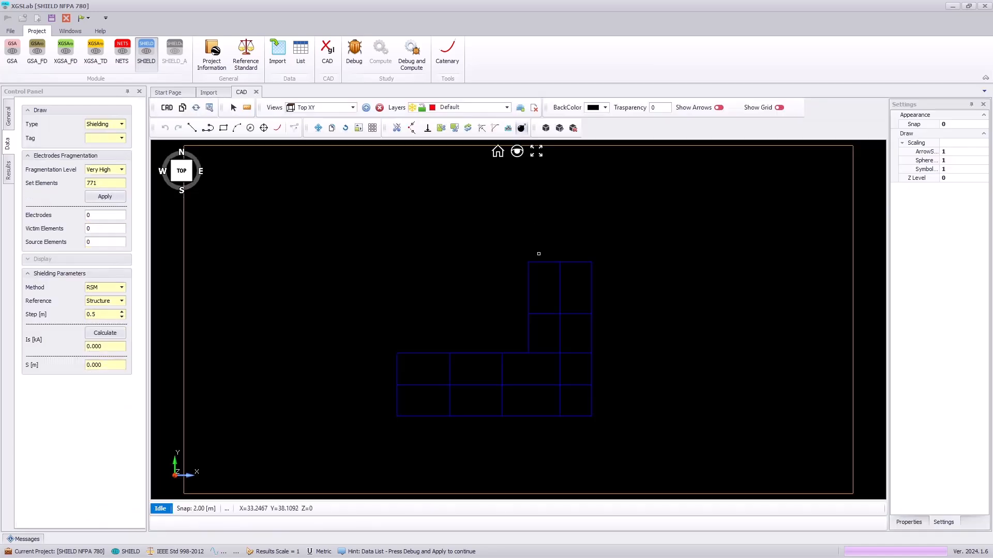
# Inspect the imported building model up close in plan and from a tilted front view.
pyautogui.scroll(3, 553, 412)
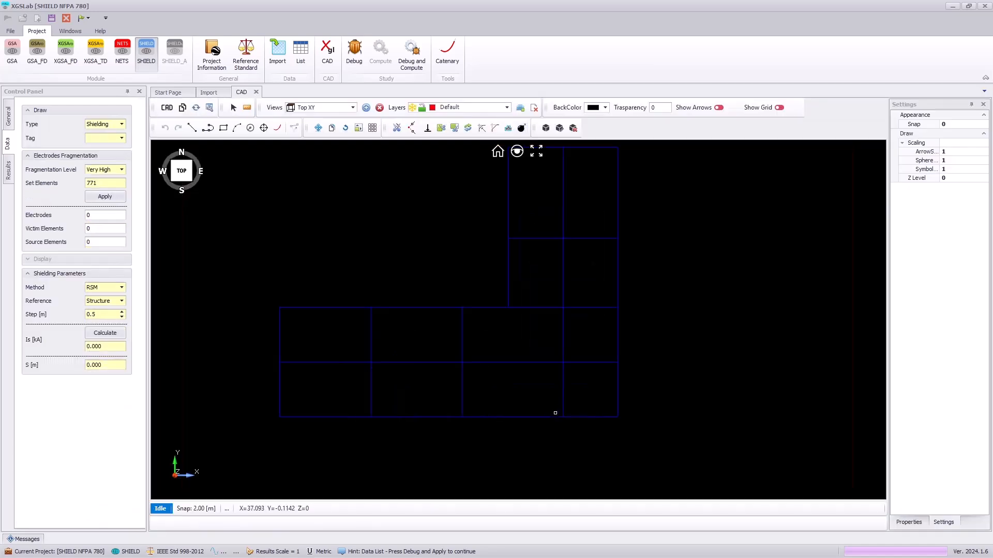
pyautogui.click(191, 179)
pyautogui.moveTo(179, 163); pyautogui.dragTo(192, 165)
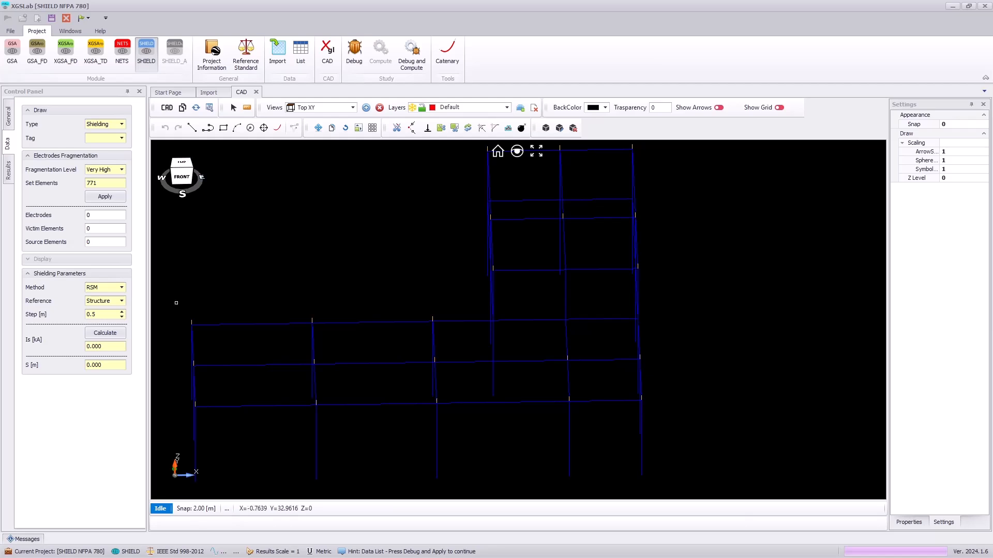
# Open the stroke current calculation page and review the available lightning shielding standards.
pyautogui.click(112, 339)
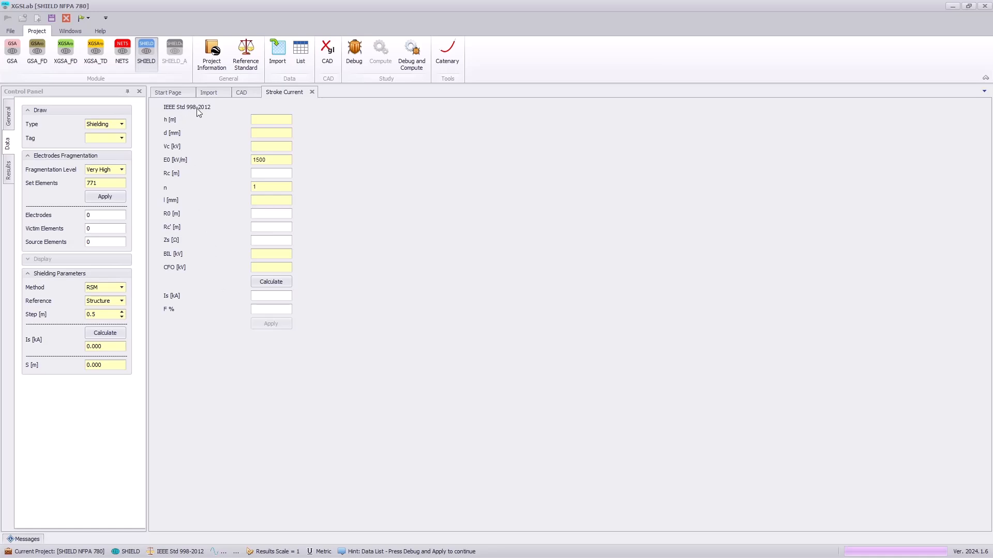
pyautogui.click(8, 126)
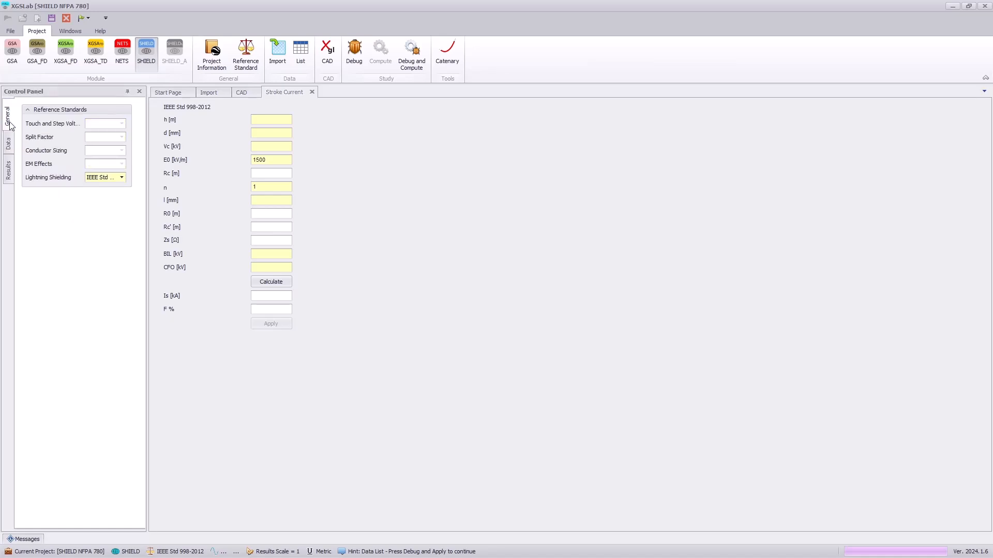
pyautogui.click(121, 177)
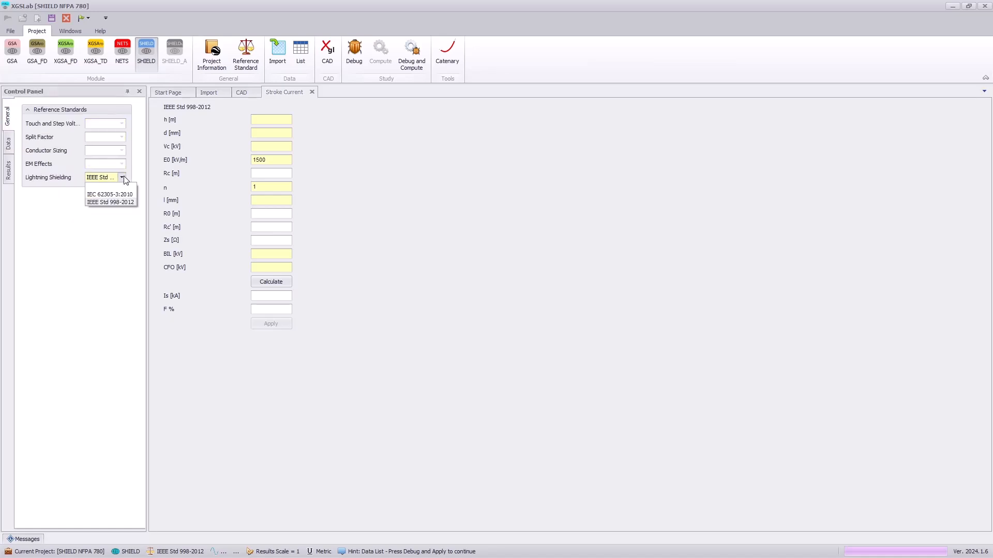
# In the shielding parameters, set the striking distance S to 45 m and the reference to Shielding.
pyautogui.click(8, 144)
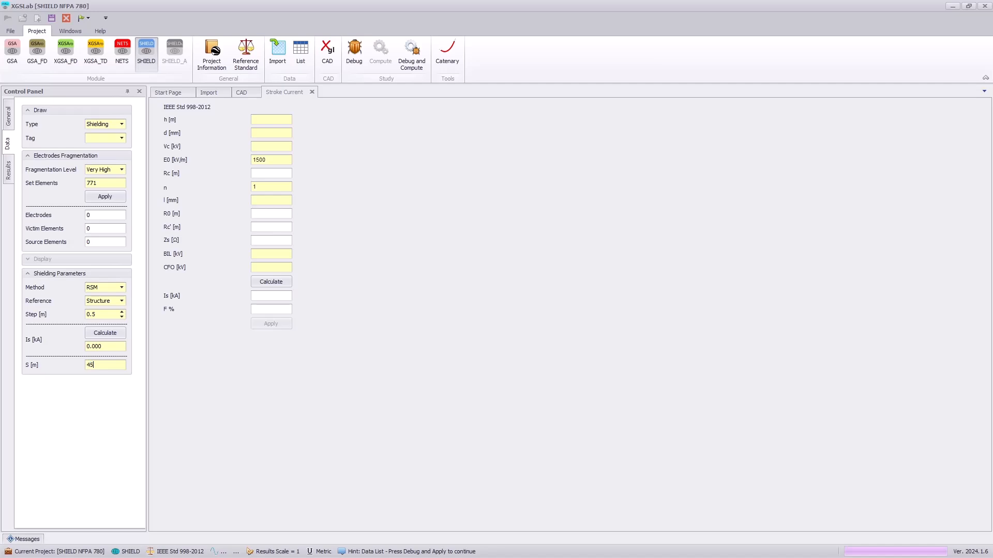
pyautogui.click(122, 300)
pyautogui.click(98, 318)
# Debug and compute the shielding study, and display the lightning shielding result as a protected volume.
pyautogui.click(411, 52)
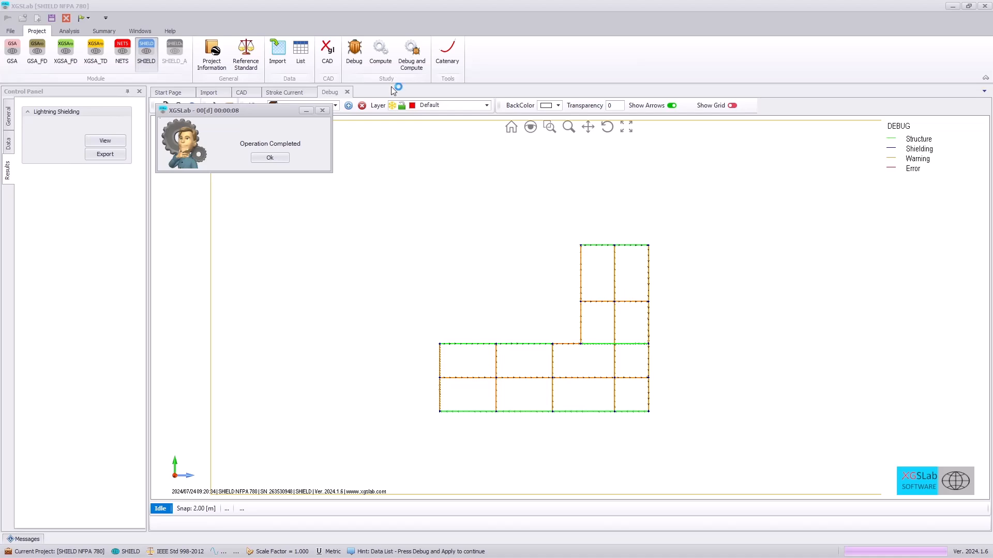
pyautogui.click(270, 158)
pyautogui.click(109, 138)
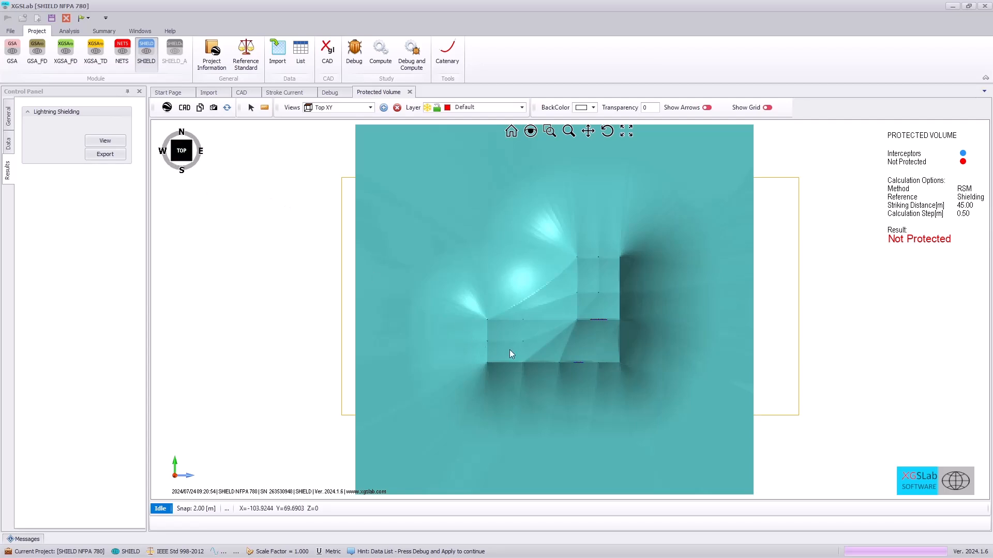
# Examine the protected volume up close and from several 3D angles for unprotected points, ending in the top view.
pyautogui.scroll(5, 596, 345)
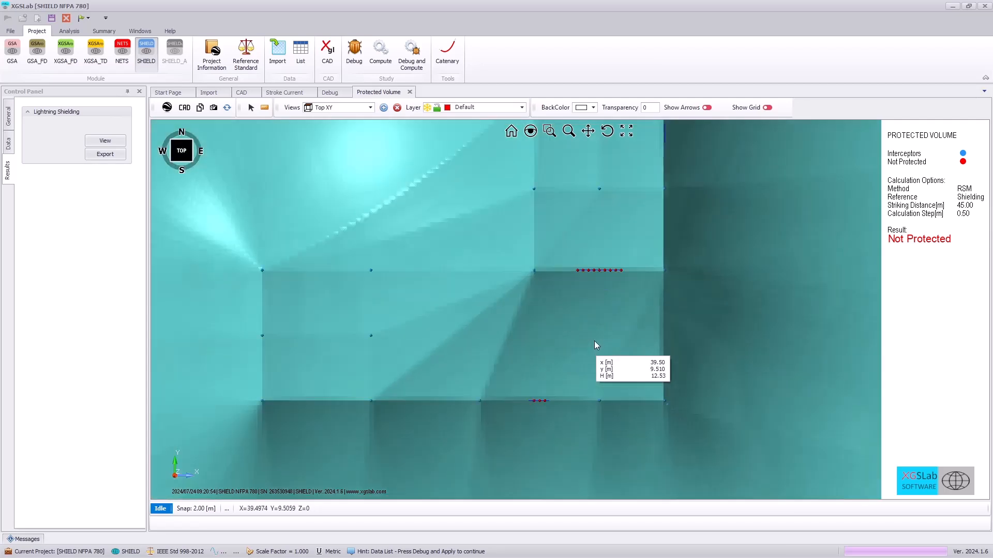
pyautogui.scroll(1, 594, 342)
pyautogui.moveTo(192, 164); pyautogui.dragTo(176, 145)
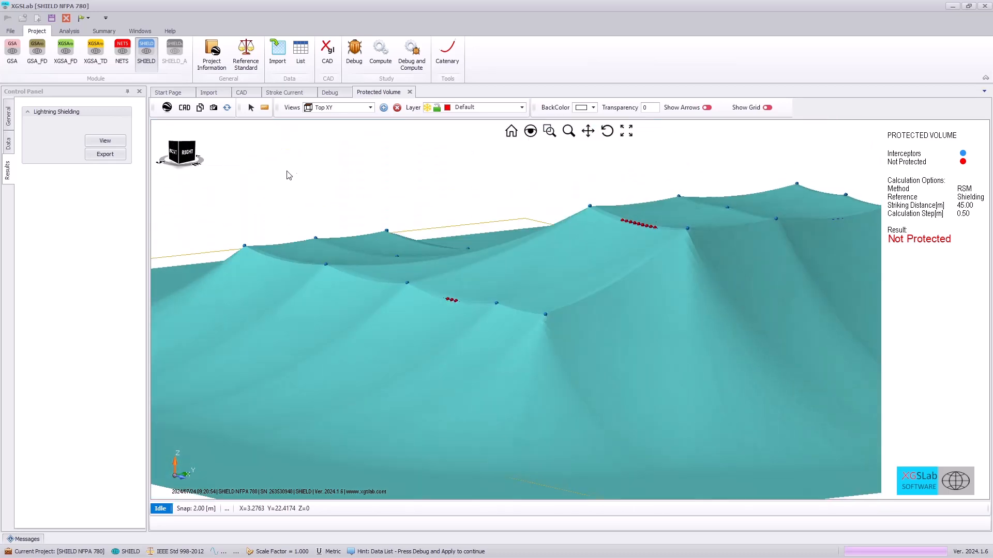
pyautogui.moveTo(172, 153); pyautogui.dragTo(180, 151)
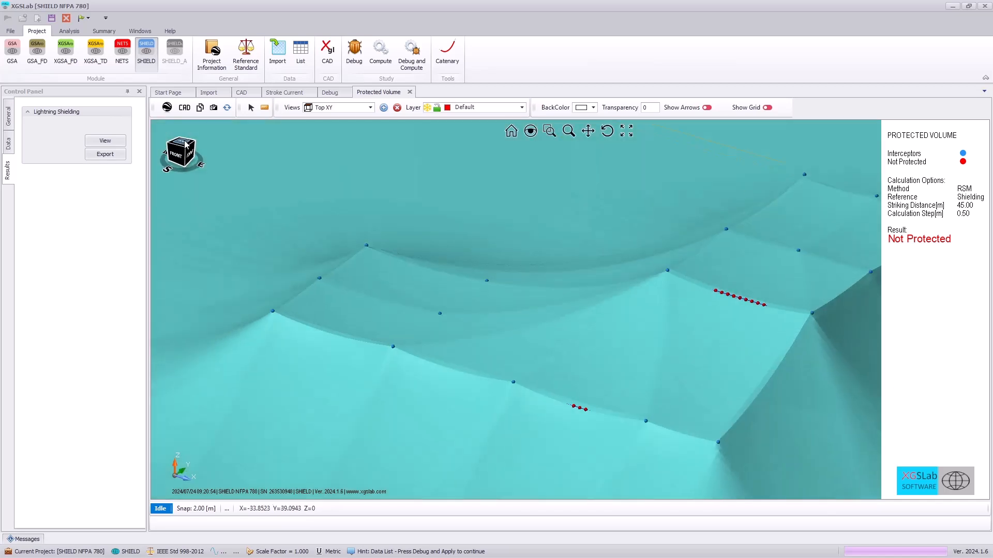
pyautogui.click(185, 143)
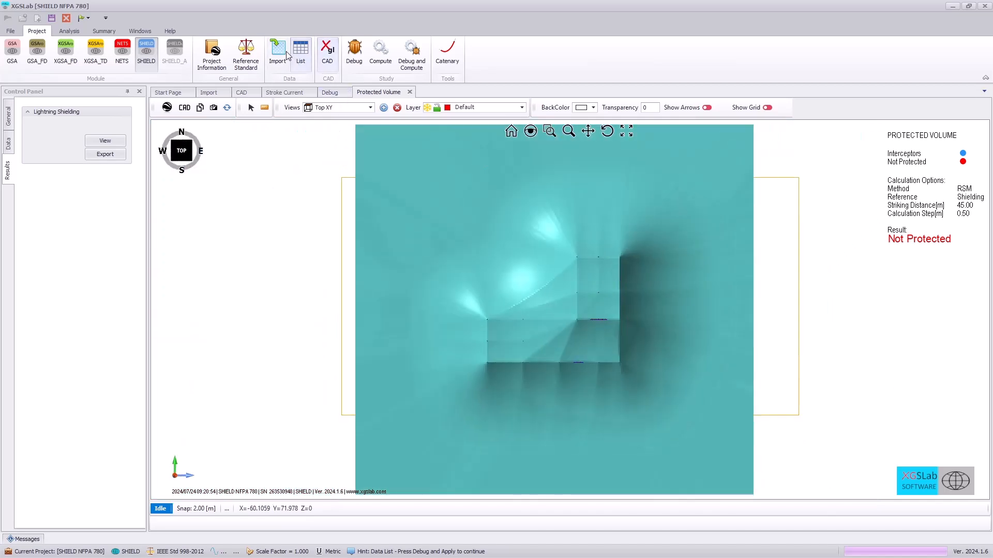
# Return to the CAD drawing and refresh it to redisplay the building model.
pyautogui.click(327, 52)
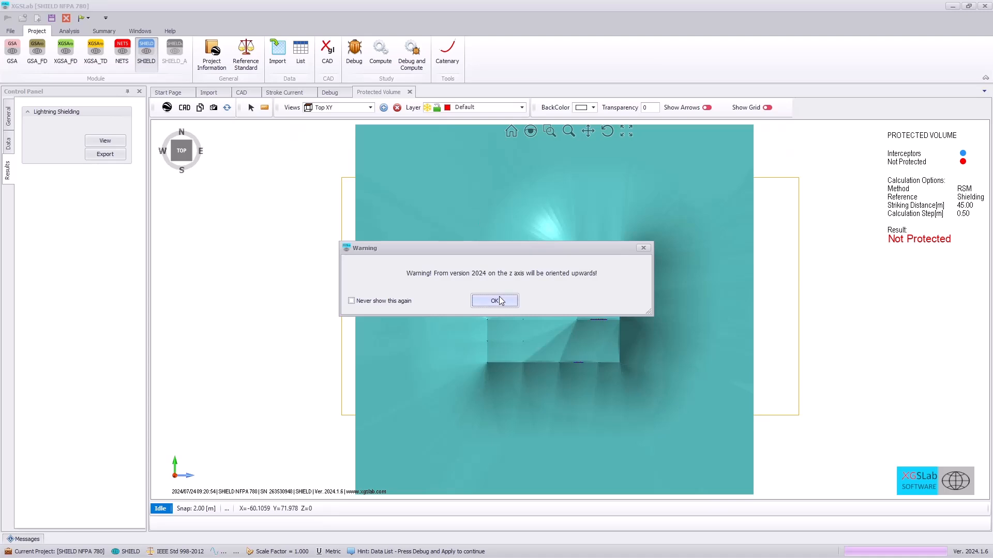
pyautogui.click(495, 301)
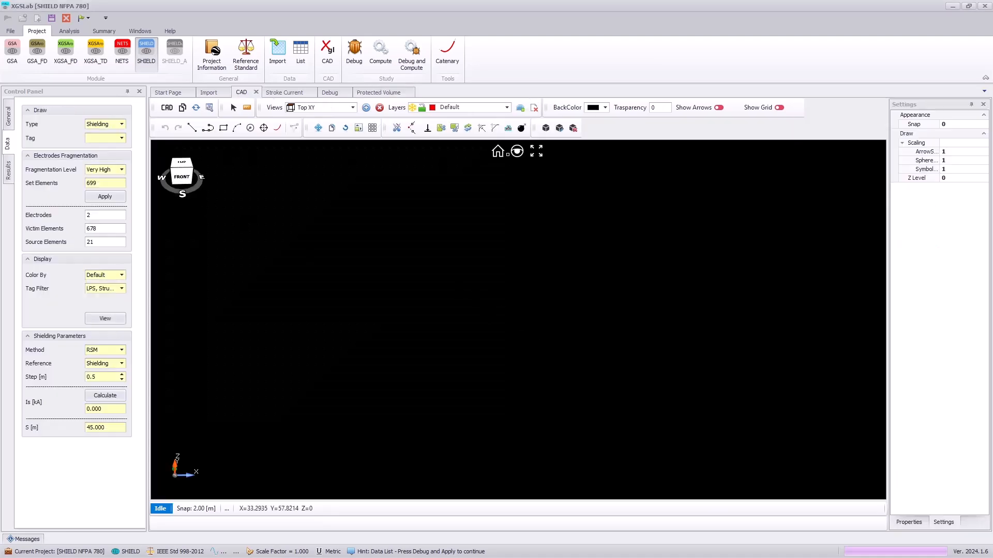
pyautogui.click(197, 108)
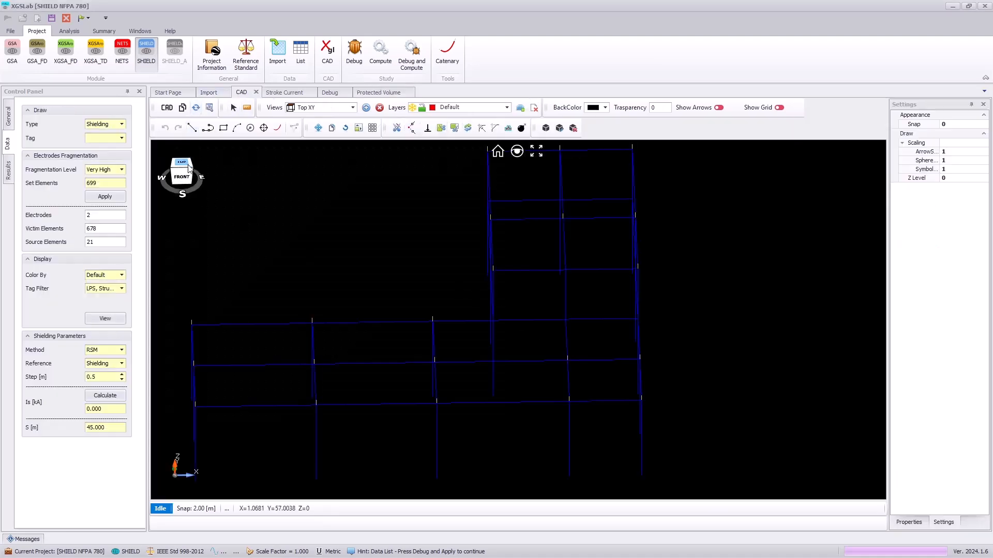
# Orient the building in a 3D view, make LPS the current layer, and set the draw tag to lps.
pyautogui.click(186, 163)
pyautogui.moveTo(182, 165); pyautogui.dragTo(174, 164)
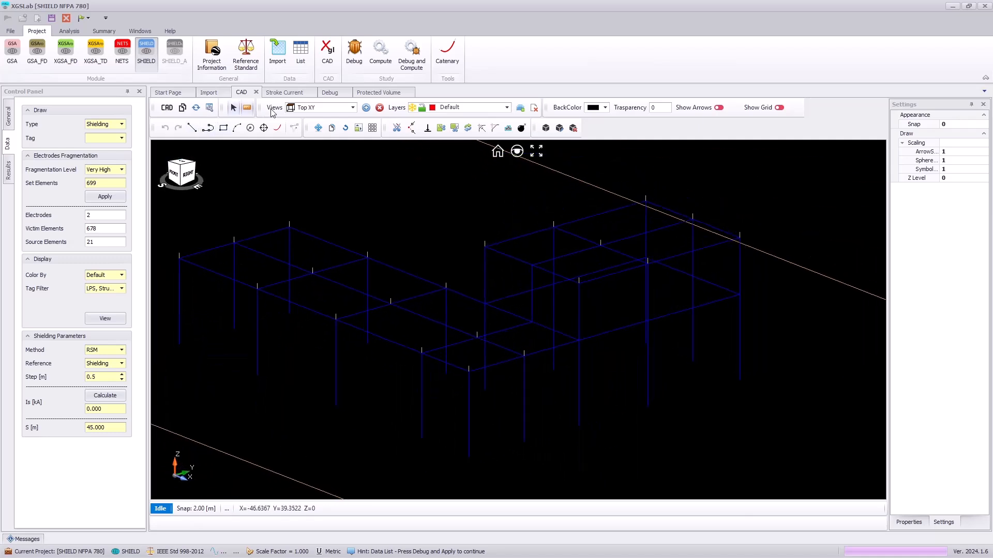
pyautogui.click(468, 110)
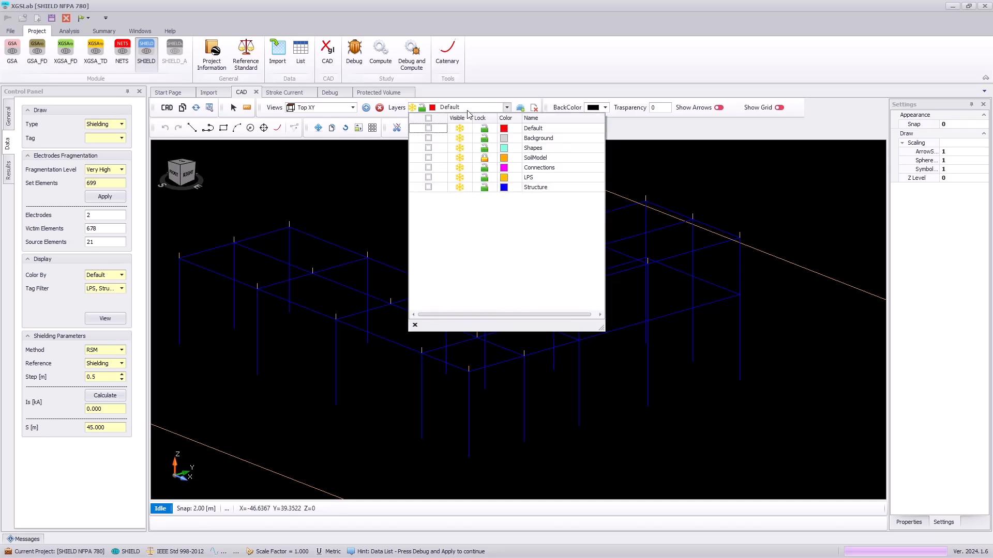
pyautogui.click(540, 178)
pyautogui.click(113, 139)
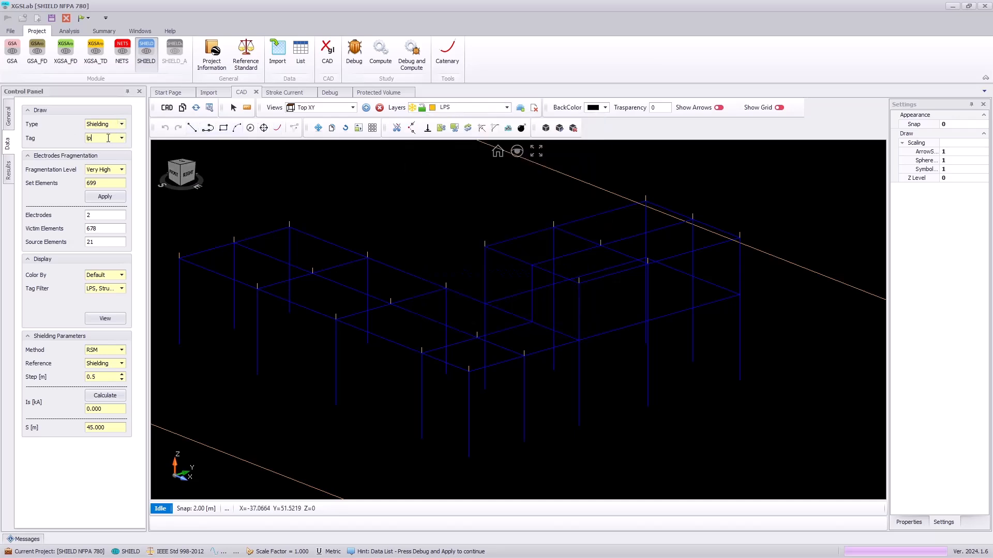
# Place a vertical shielding element of length 2 at the middle of the upper roof's edge facing the lower roof.
pyautogui.click(264, 128)
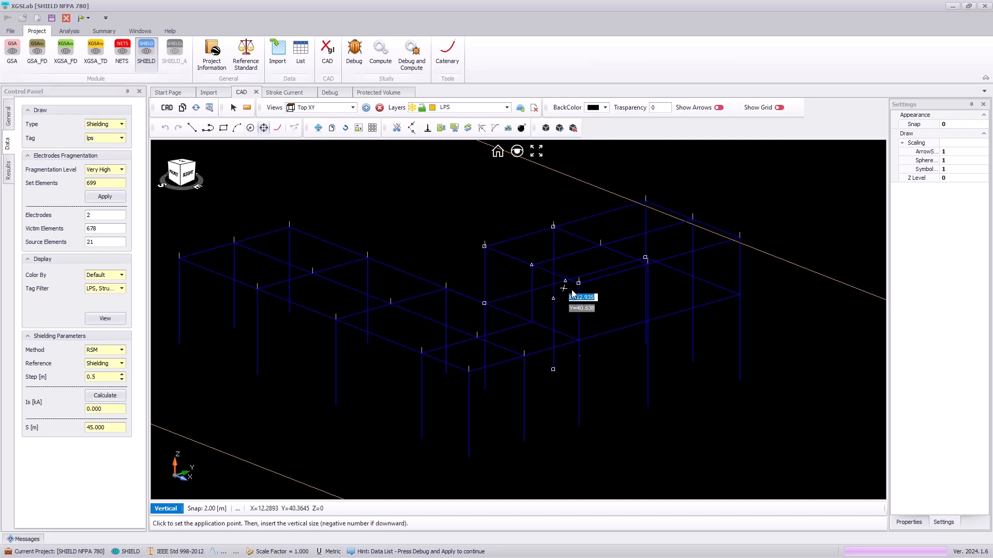
pyautogui.click(531, 264)
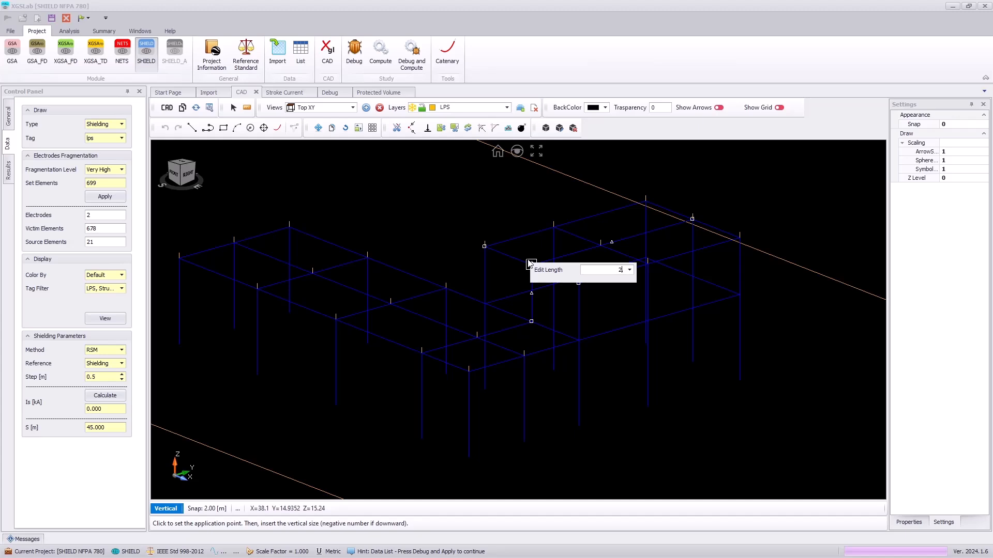
pyautogui.press('Return')
pyautogui.click(489, 307)
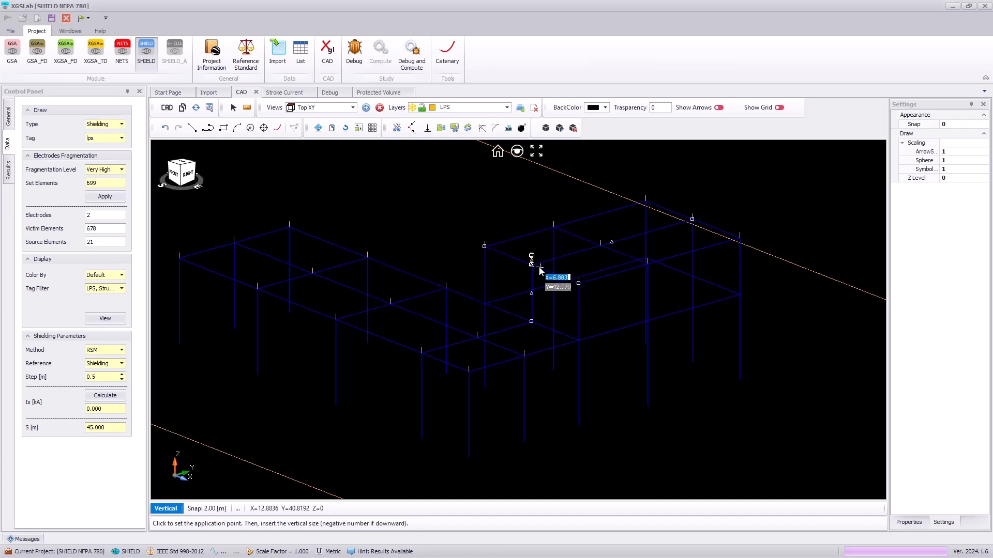
pyautogui.press('Escape')
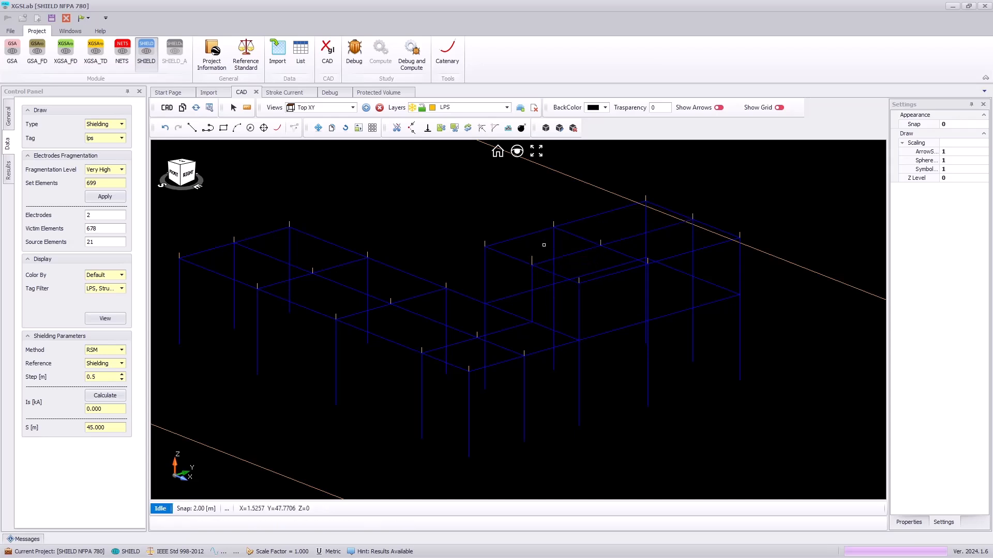
# Start a new drawing import and select 1.3_Tutorial SHIELD NFPA Protected.dwg from the Reference folder as the source file.
pyautogui.click(277, 51)
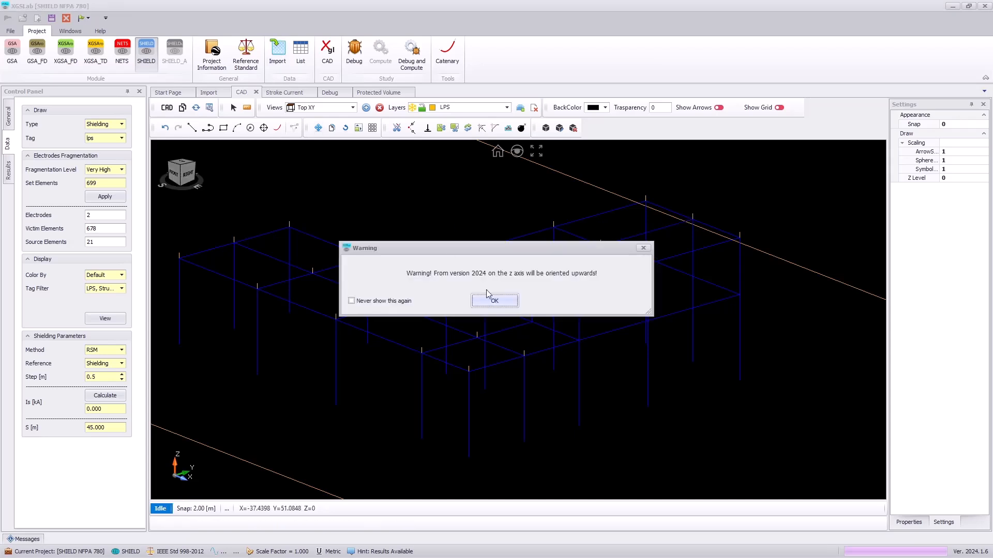
pyautogui.click(494, 302)
pyautogui.click(379, 127)
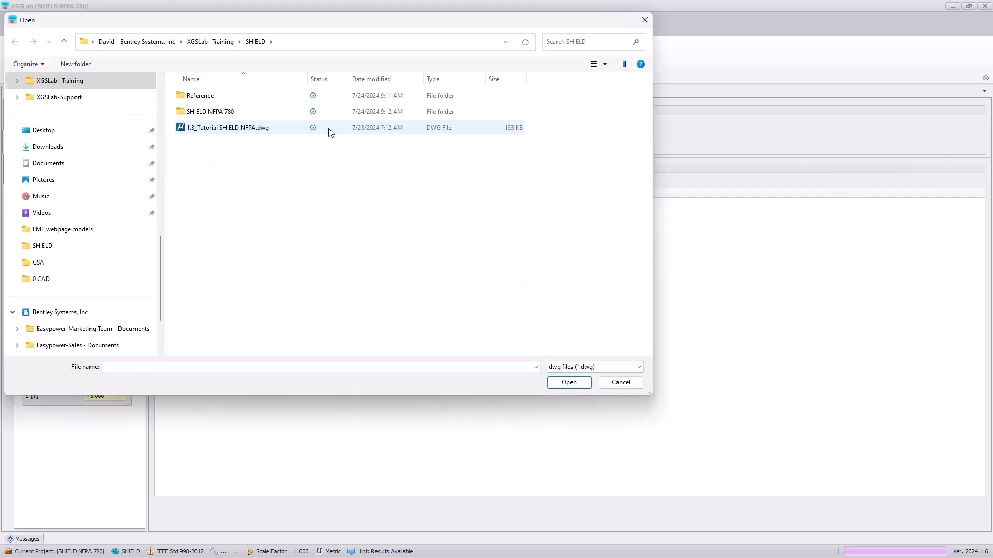
pyautogui.doubleClick(206, 96)
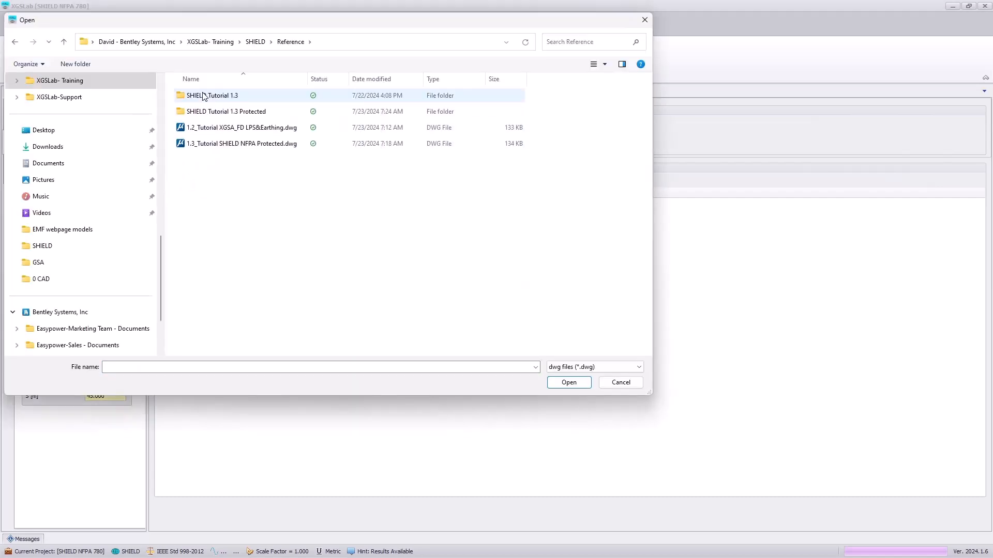
pyautogui.click(226, 140)
pyautogui.doubleClick(225, 141)
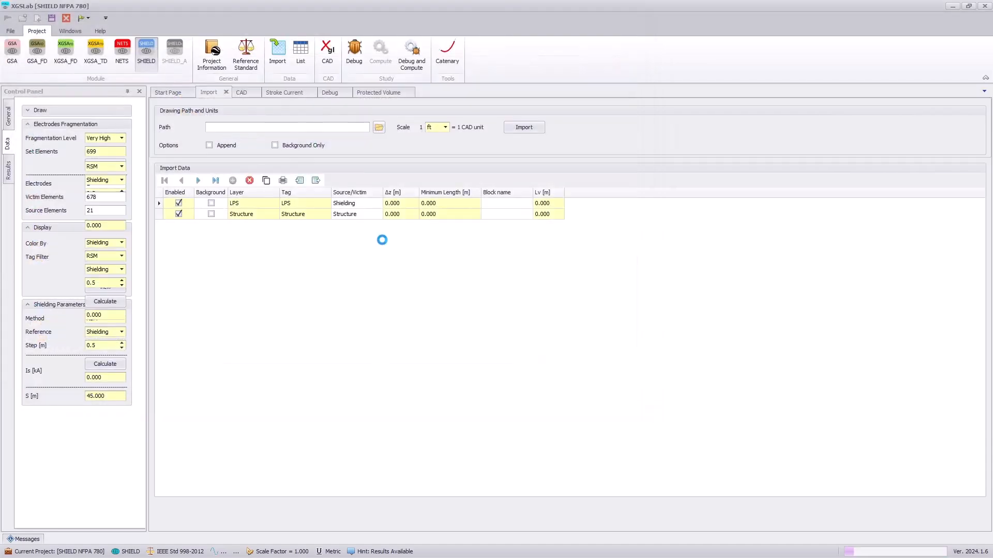
# Set the import scale to 1 ft per CAD unit and import the LPS and Structure layers.
pyautogui.click(443, 129)
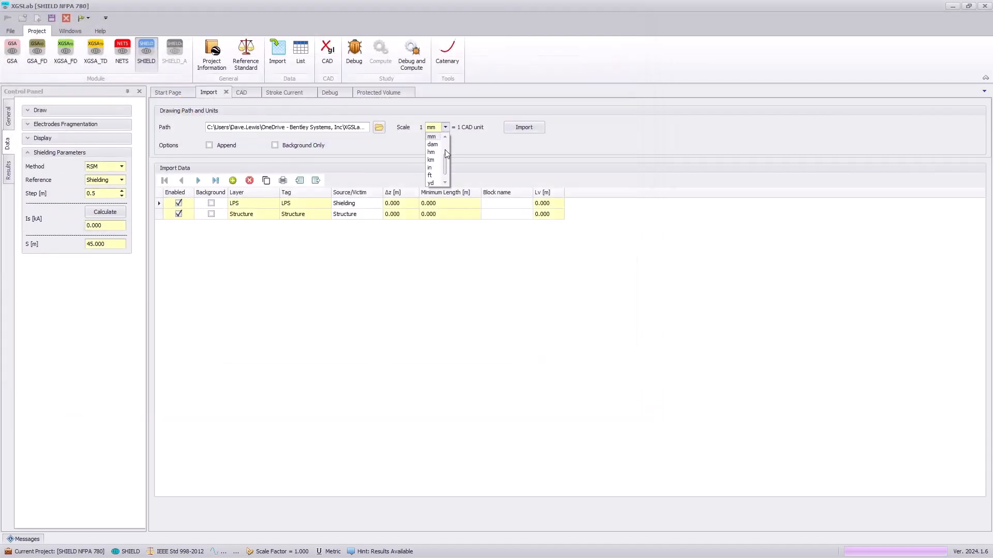
pyautogui.click(432, 174)
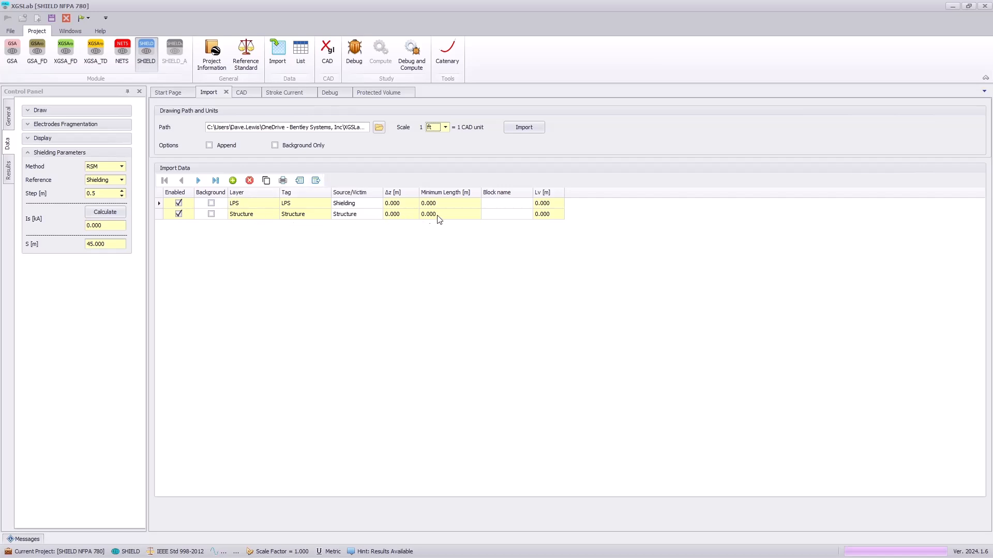
pyautogui.click(519, 130)
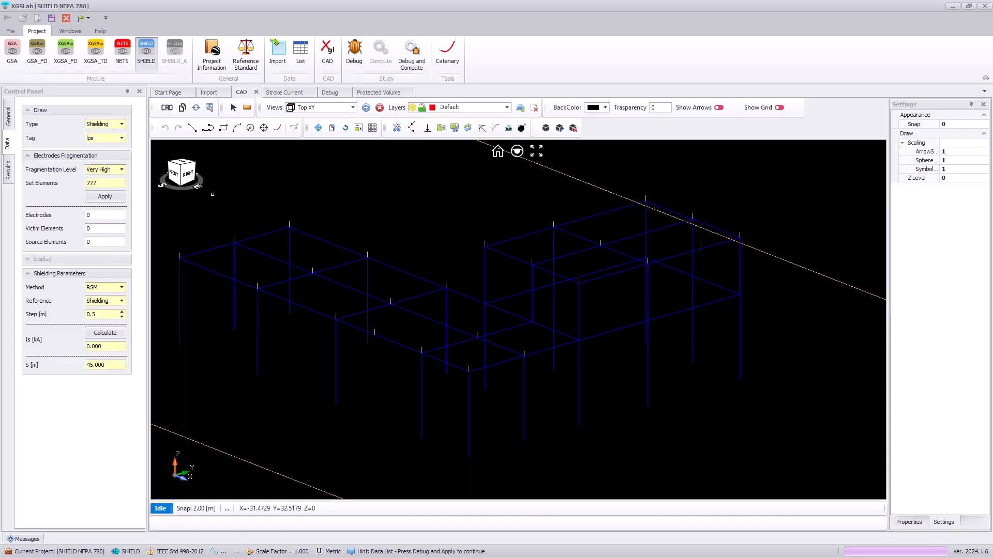
# Debug and compute the shielding study for the newly imported model, and display its lightning shielding result as a protected volume.
pyautogui.click(174, 175)
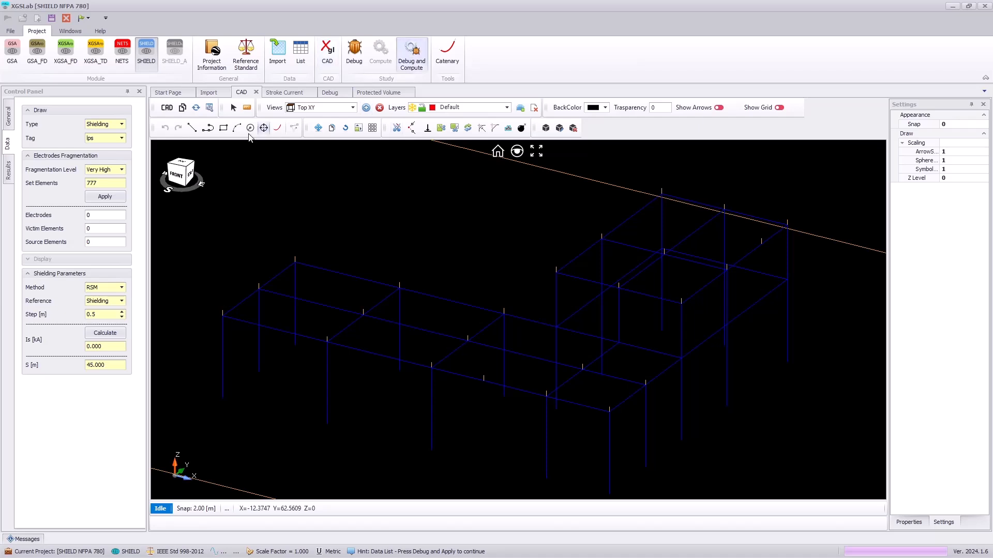
pyautogui.click(180, 162)
pyautogui.click(410, 66)
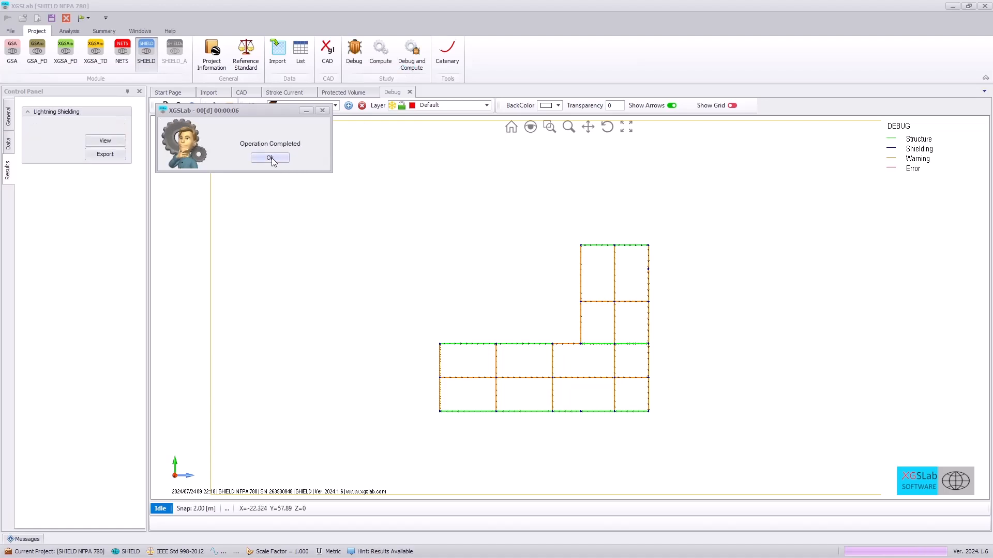
pyautogui.click(270, 157)
pyautogui.click(104, 140)
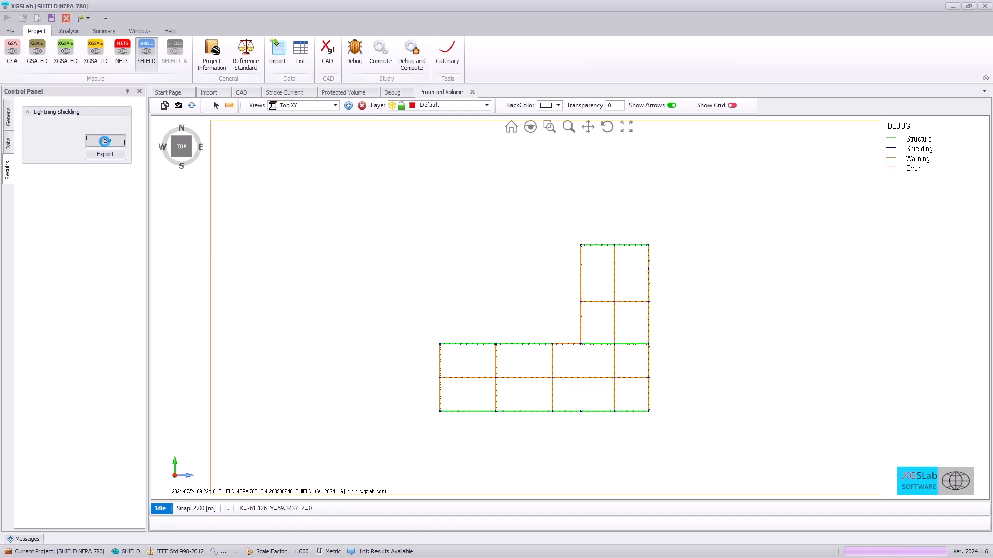
# Save images of the protected volume from the front and from the right side, both with the caption Protected Volume.
pyautogui.click(184, 161)
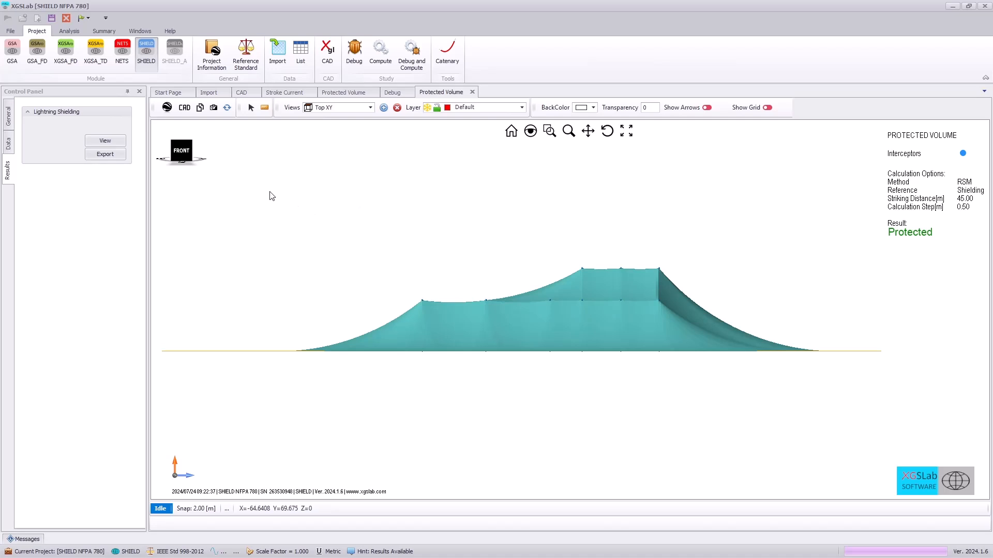
pyautogui.click(213, 107)
pyautogui.click(509, 383)
pyautogui.click(189, 156)
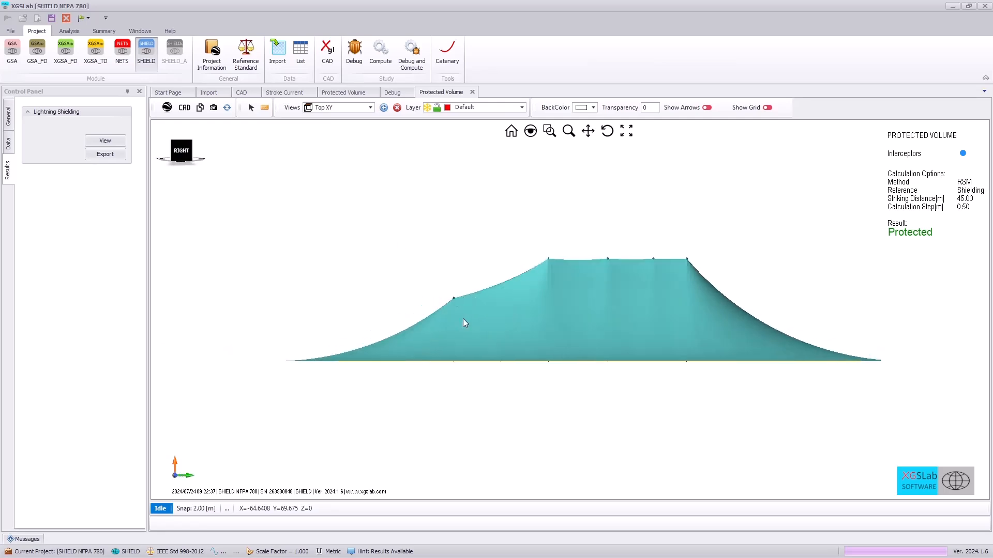
pyautogui.click(213, 107)
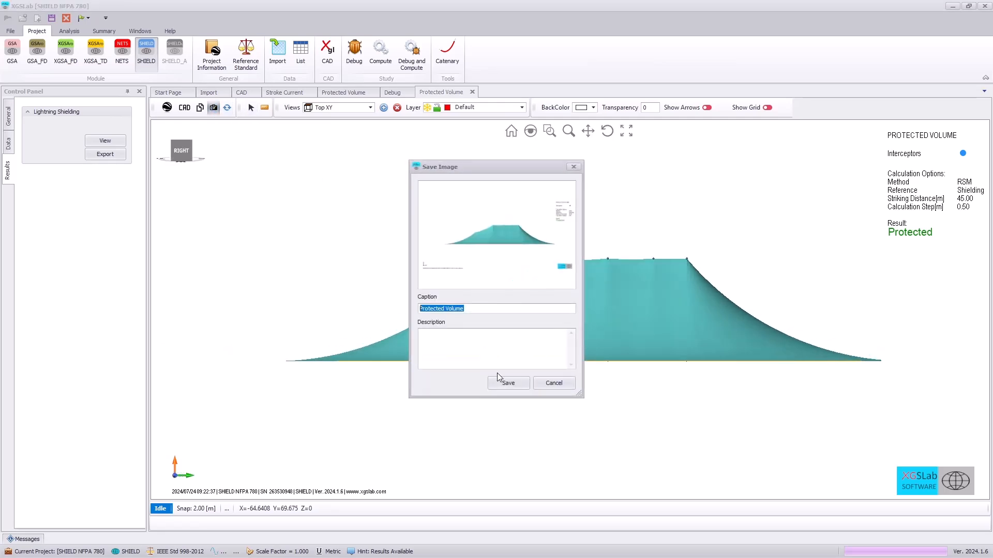
pyautogui.click(507, 383)
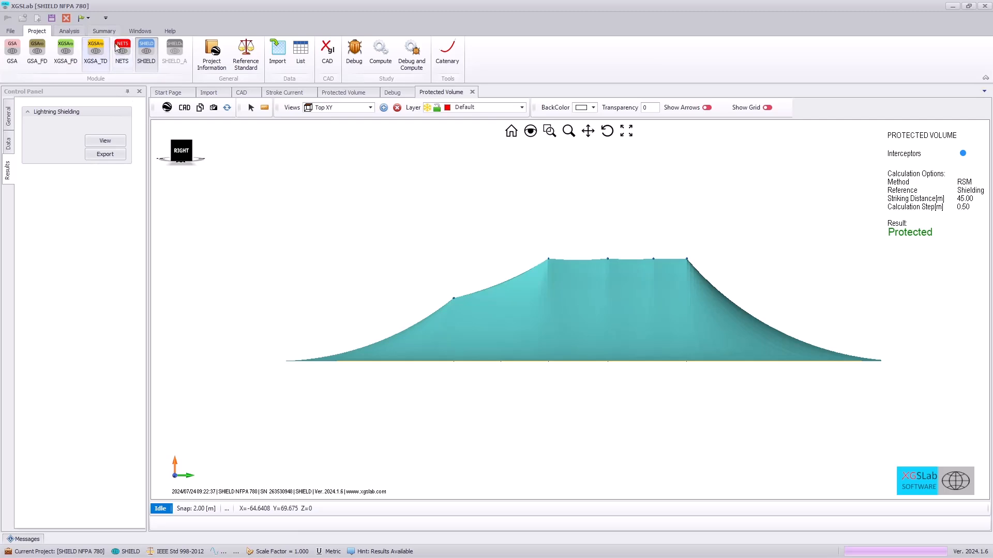
# Generate the summary report and review it from the table of contents through to the saved images on the last page.
pyautogui.click(104, 31)
pyautogui.click(13, 52)
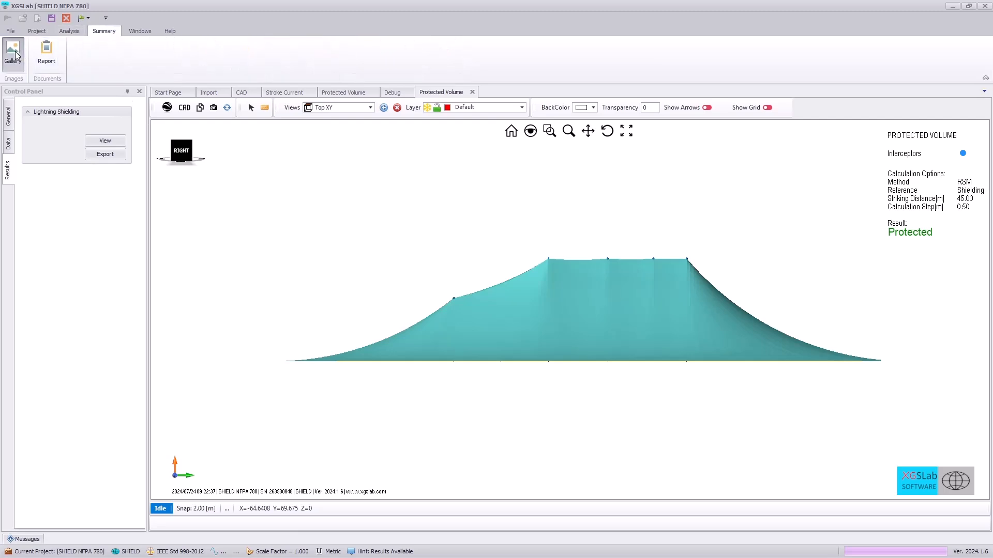
pyautogui.click(51, 56)
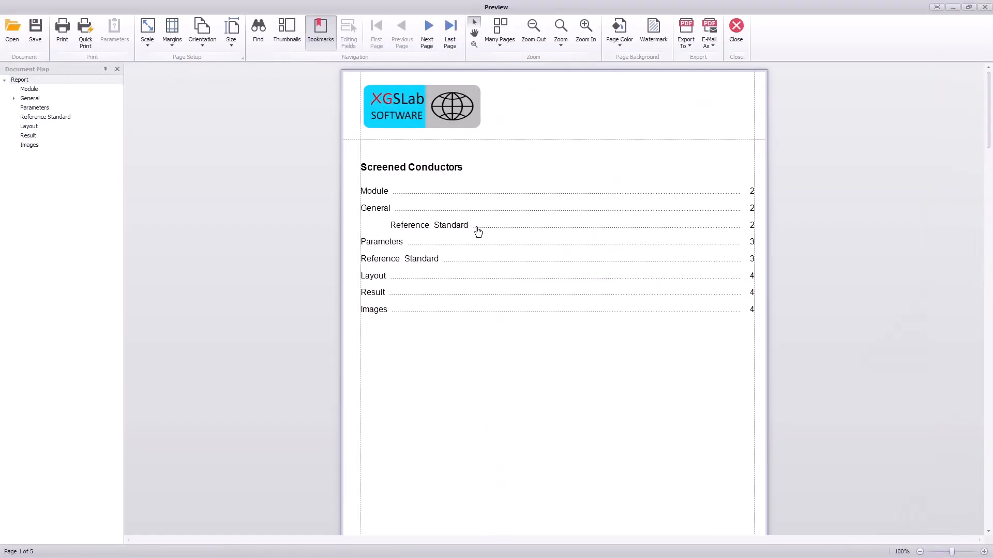
pyautogui.scroll(-10, 502, 387)
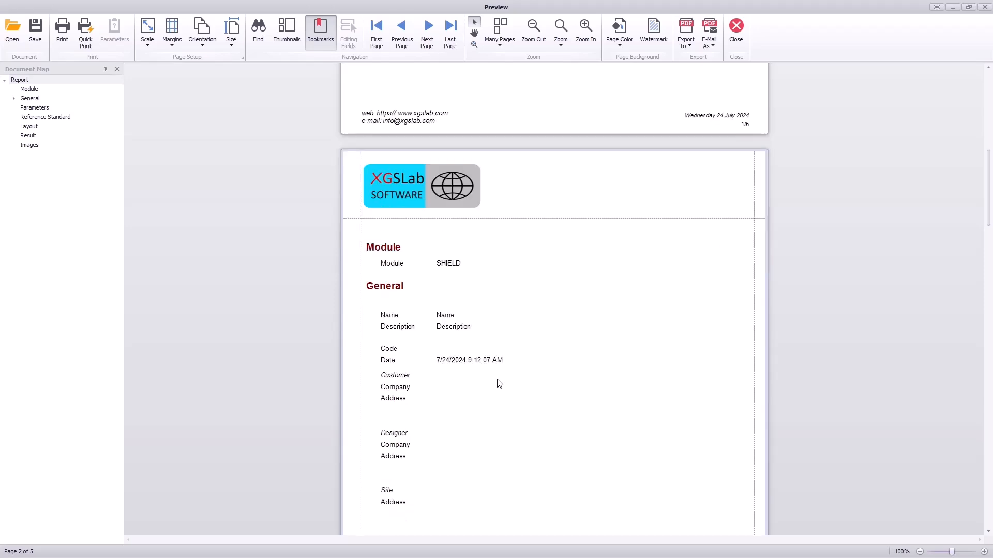
pyautogui.scroll(-15, 499, 383)
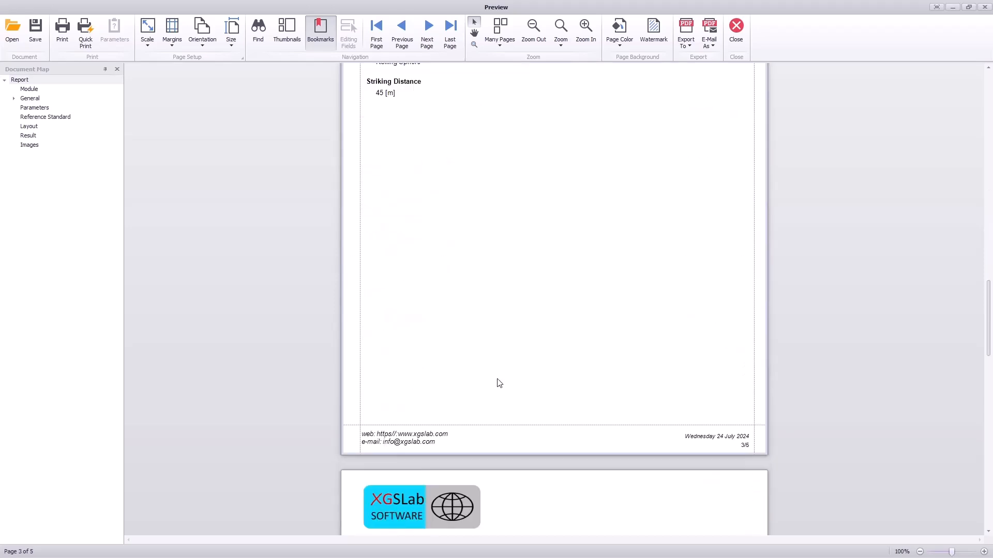
pyautogui.scroll(-8, 499, 383)
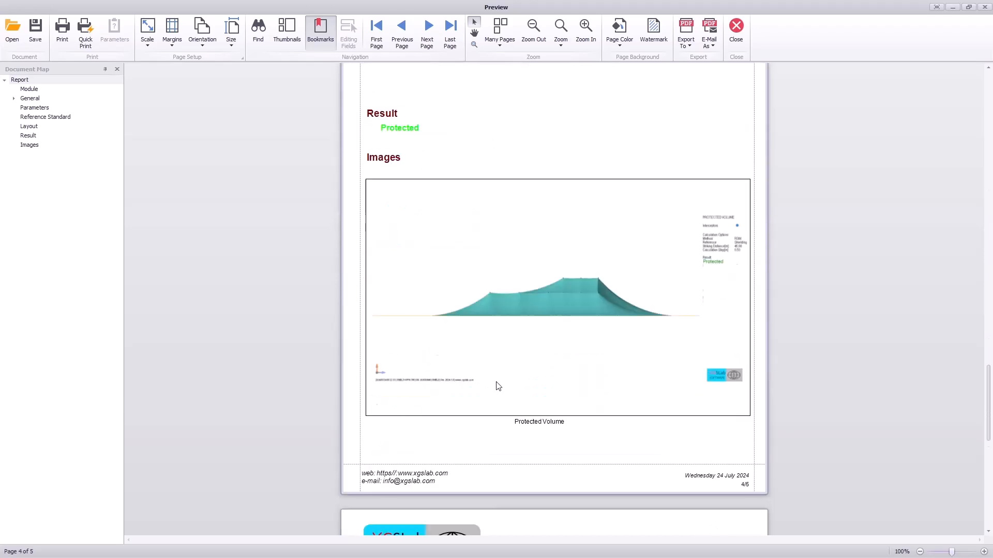
pyautogui.scroll(-10, 491, 377)
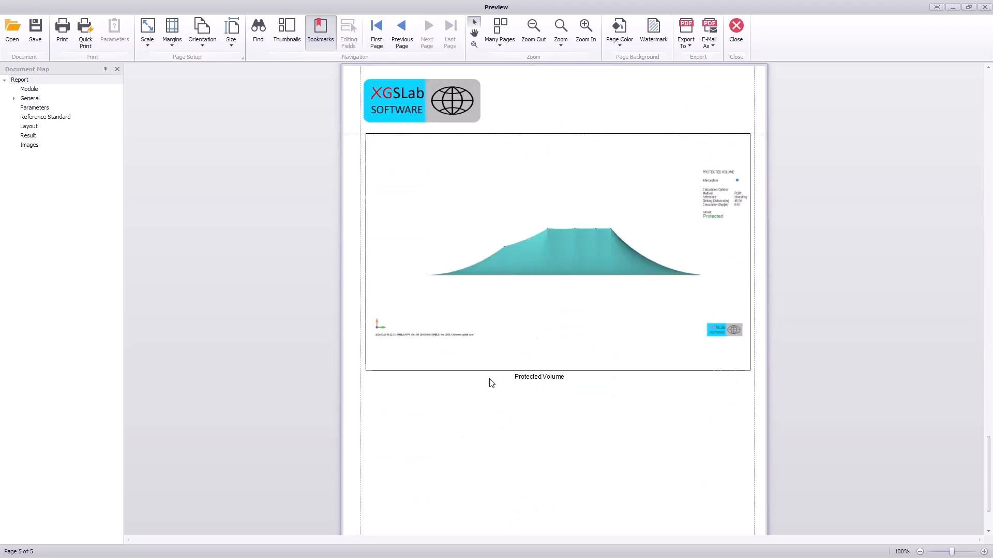